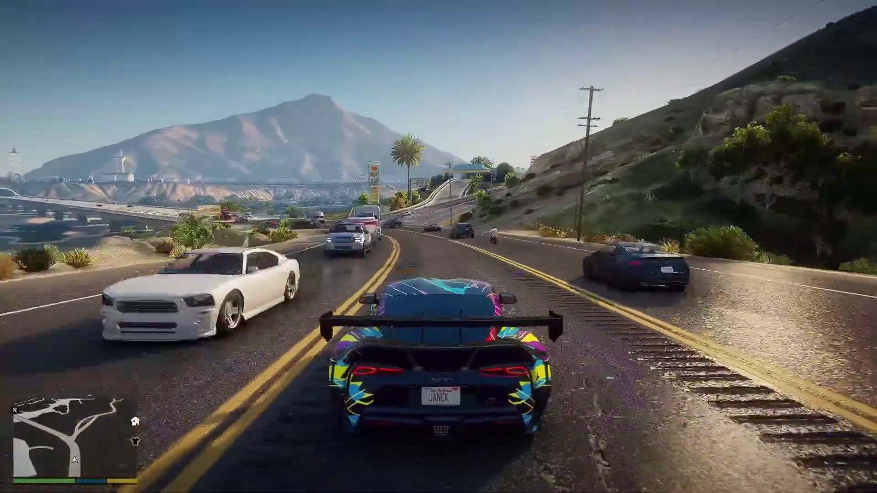
pyautogui.press('w')
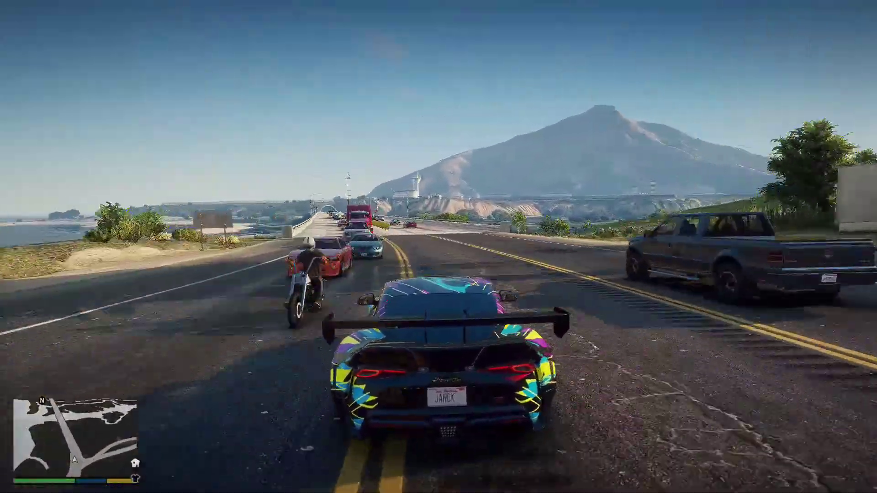
pyautogui.press('w')
pyautogui.press('w')
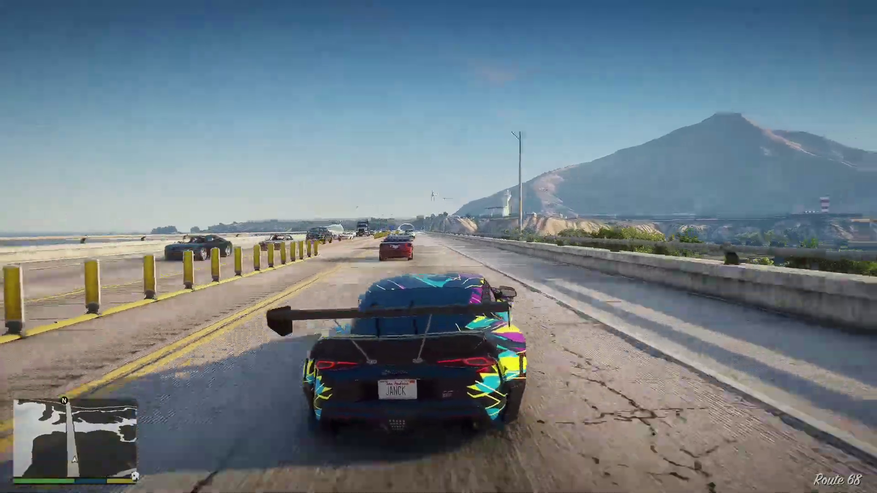
pyautogui.press('w')
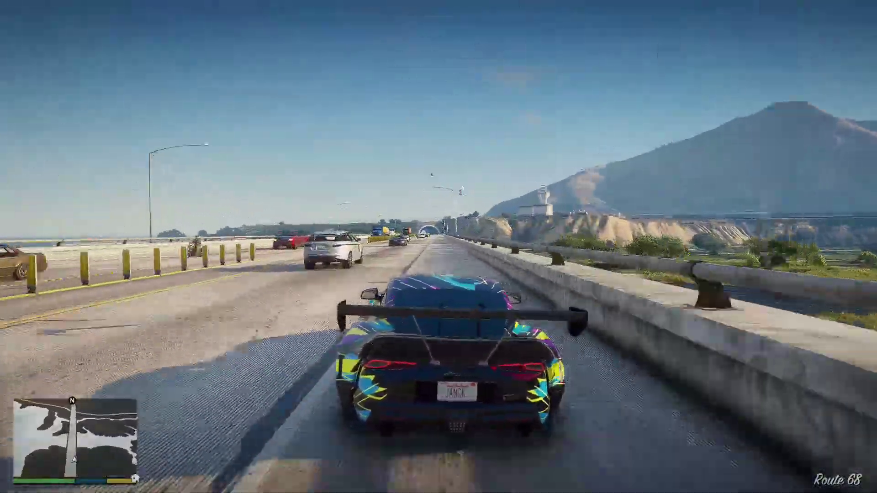
pyautogui.press('w')
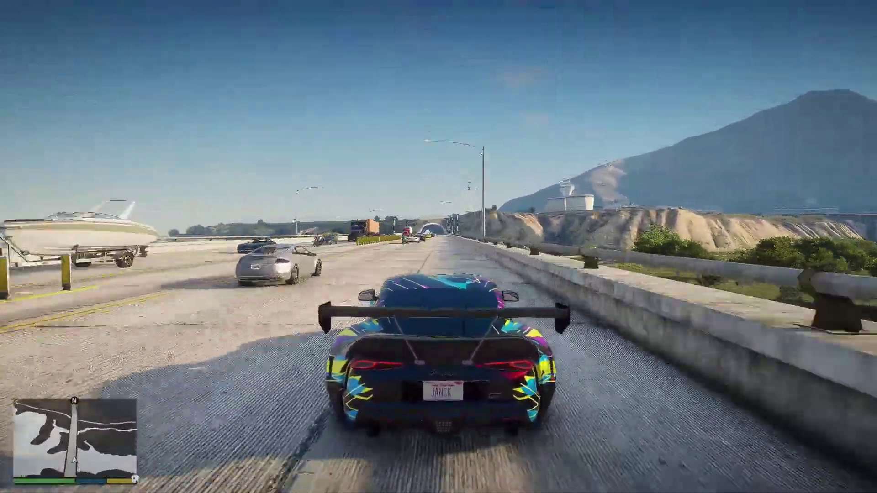
pyautogui.press('w')
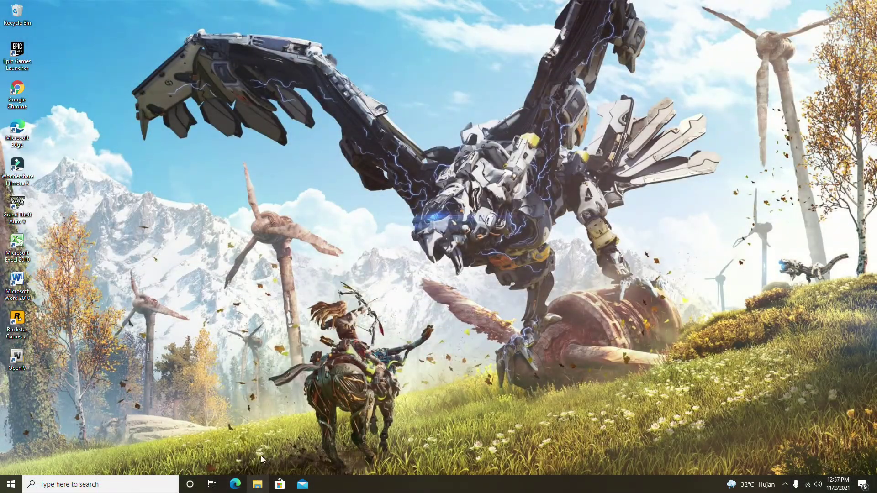
# Open the compress folder inside Downloads in a maximized File Explorer window
pyautogui.click(257, 483)
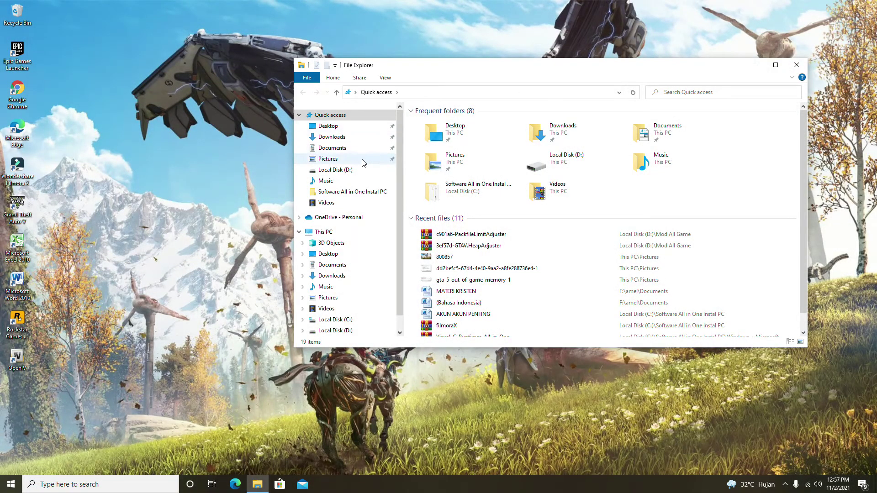
pyautogui.click(333, 137)
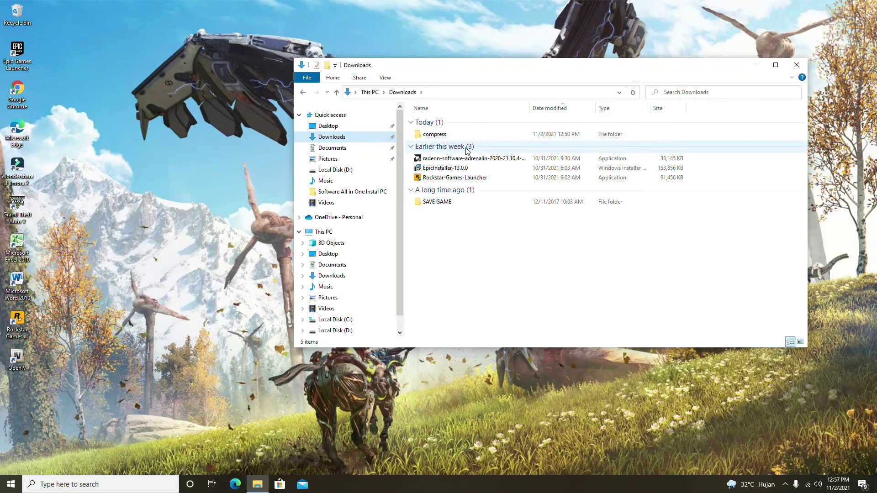
pyautogui.click(775, 65)
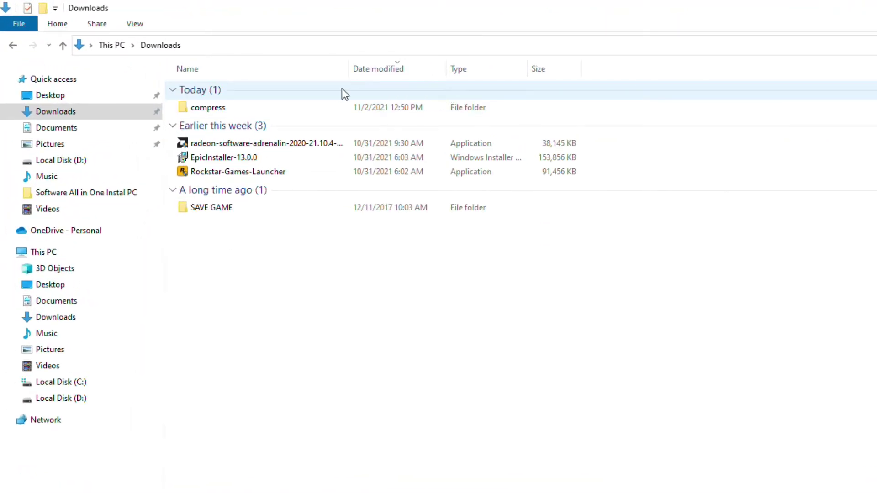
pyautogui.click(251, 106)
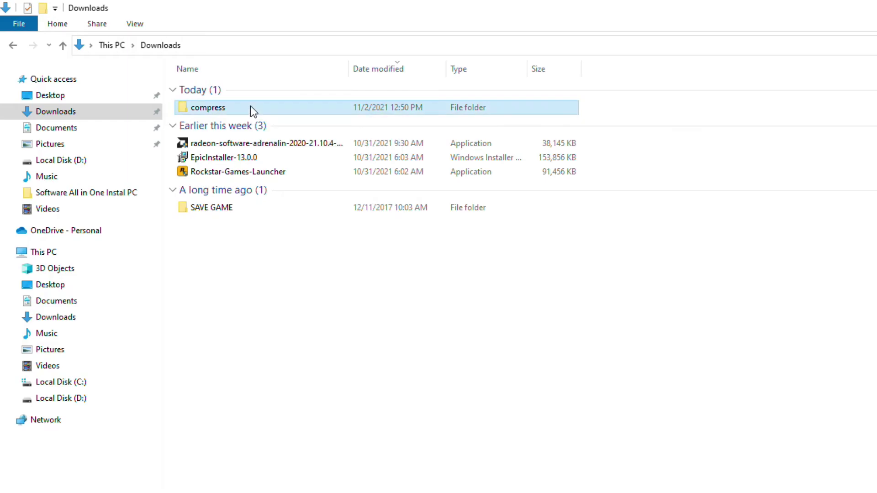
pyautogui.doubleClick(251, 107)
pyautogui.hotkey('ctrl', 'a')
pyautogui.moveTo(217, 164); pyautogui.dragTo(243, 82)
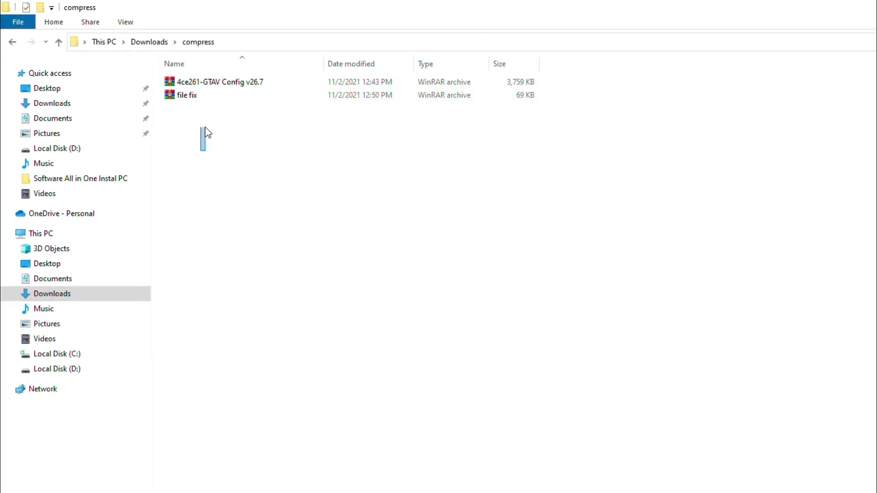
pyautogui.click(198, 116)
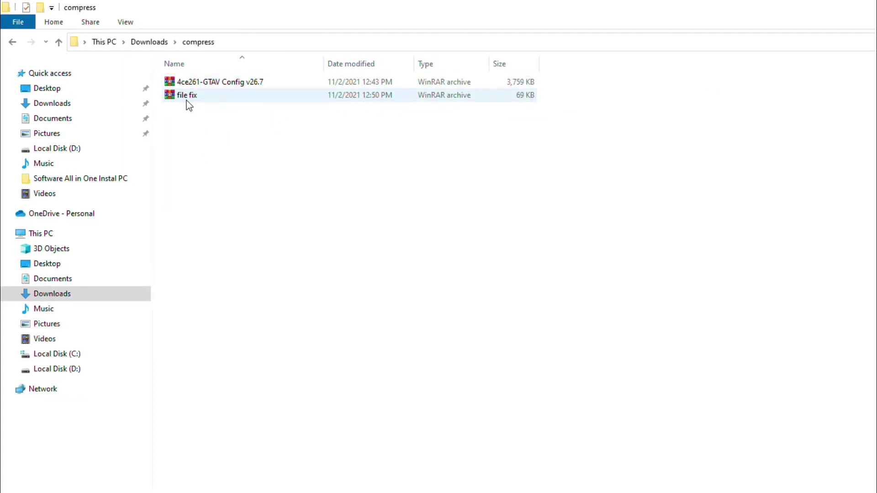
# Extract the "file fix" archive into its own folder inside the compress folder
pyautogui.click(210, 100)
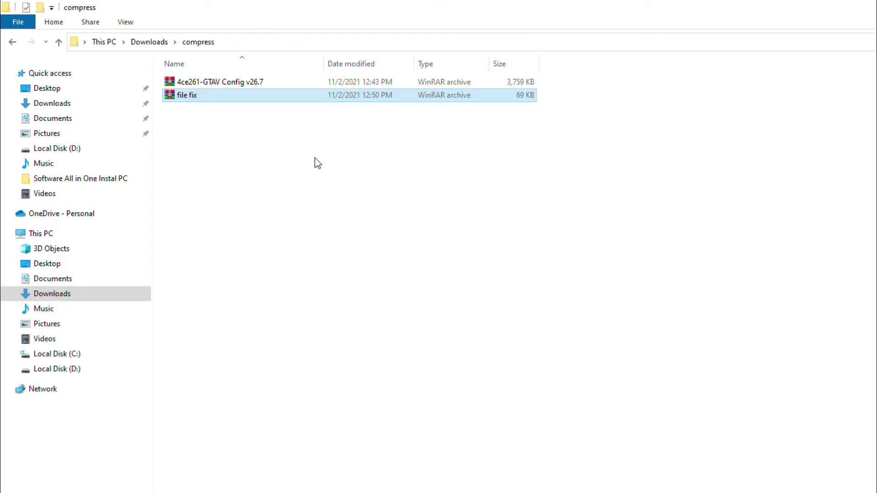
pyautogui.rightClick(342, 98)
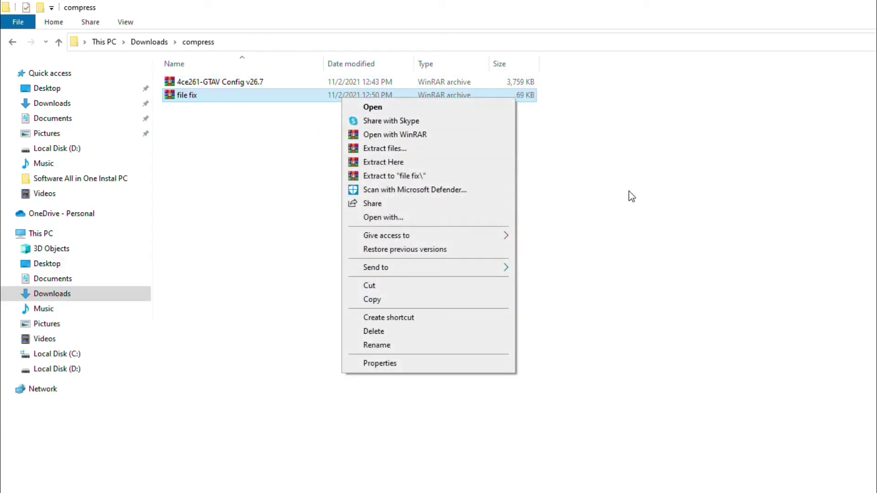
pyautogui.click(402, 151)
pyautogui.click(638, 474)
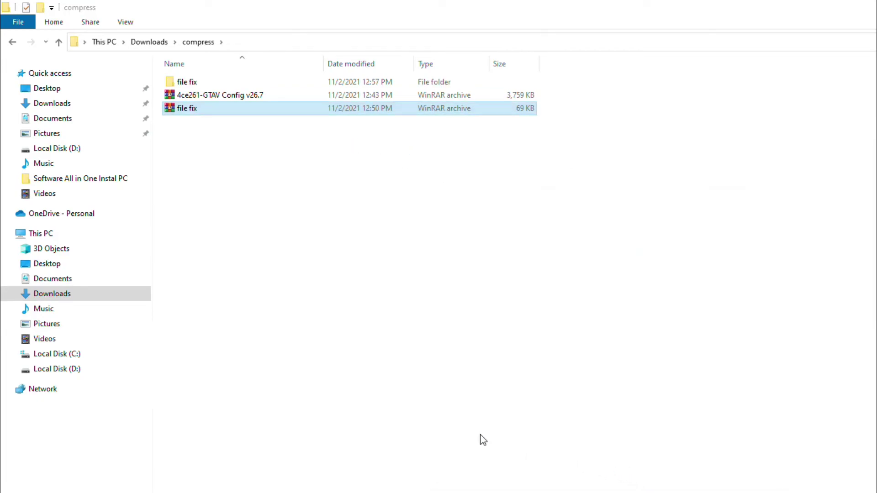
# Copy GTAV.HeapAdjuster.asi, PackfileLimitAdjuster.asi and the PackfileLimitAdjuster configuration file from the inner "file fix" folder
pyautogui.doubleClick(235, 82)
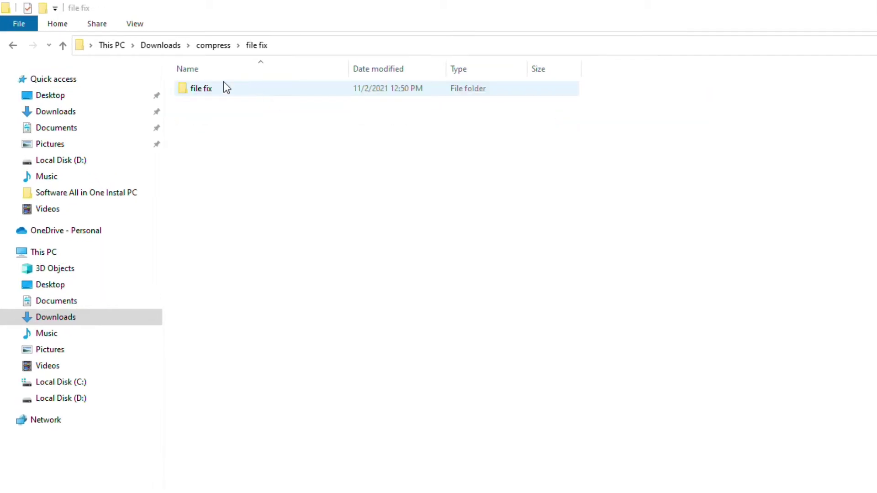
pyautogui.doubleClick(255, 92)
pyautogui.moveTo(264, 224); pyautogui.dragTo(470, 69)
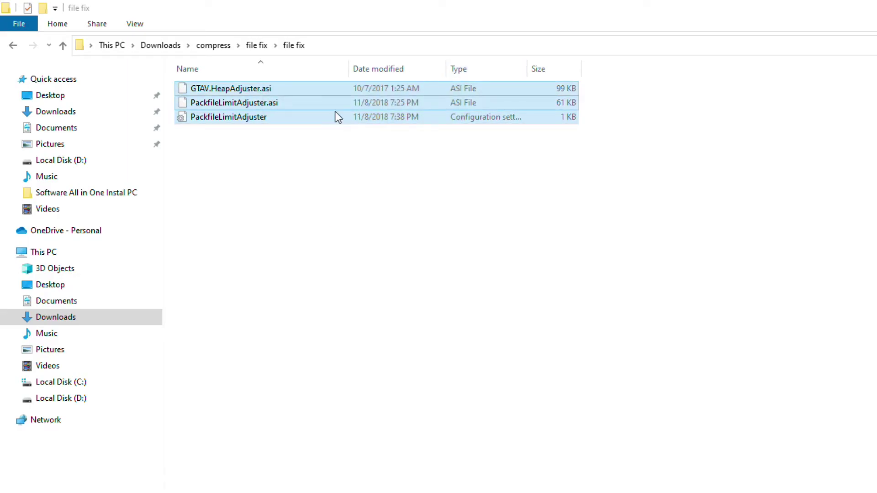
pyautogui.moveTo(275, 200); pyautogui.dragTo(404, 103)
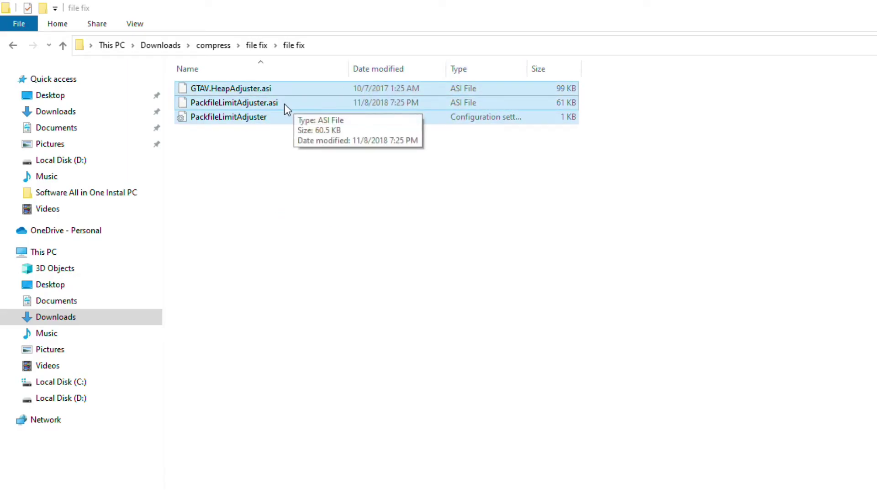
pyautogui.rightClick(284, 103)
pyautogui.click(324, 263)
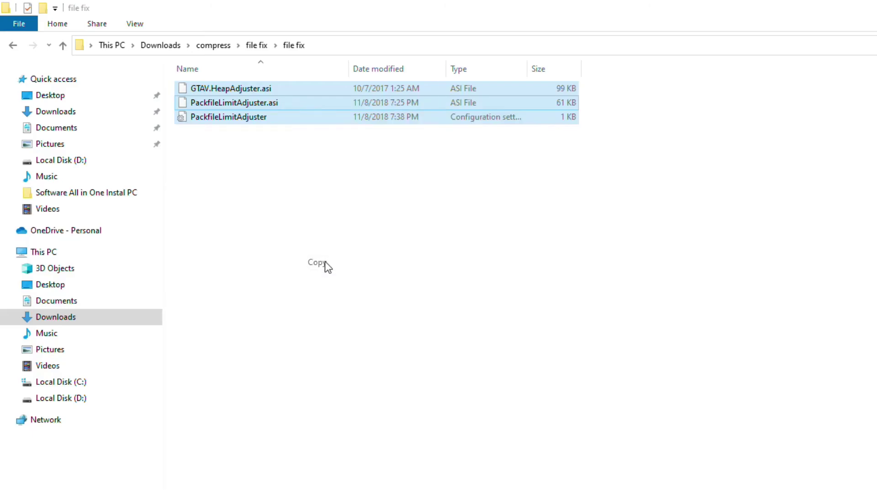
# Paste the copied files into the GTAV folder under Game on Local Disk (D:), replacing the files with the same names
pyautogui.click(87, 398)
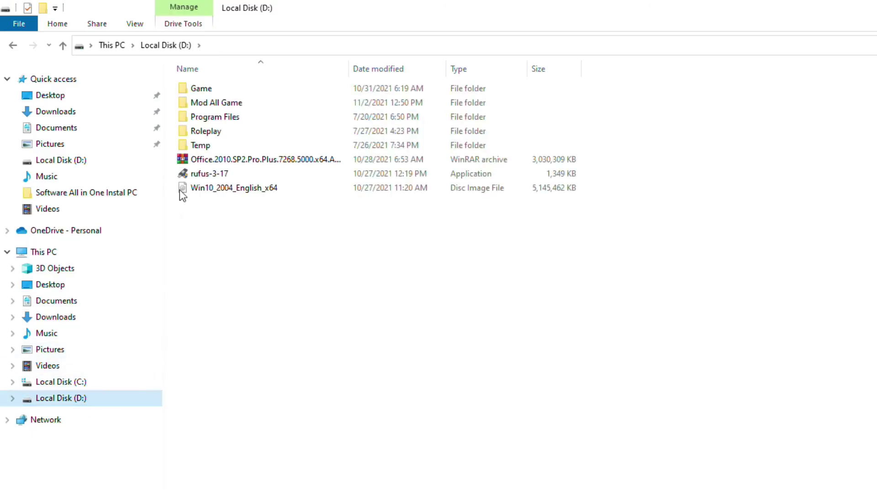
pyautogui.doubleClick(210, 88)
pyautogui.doubleClick(214, 86)
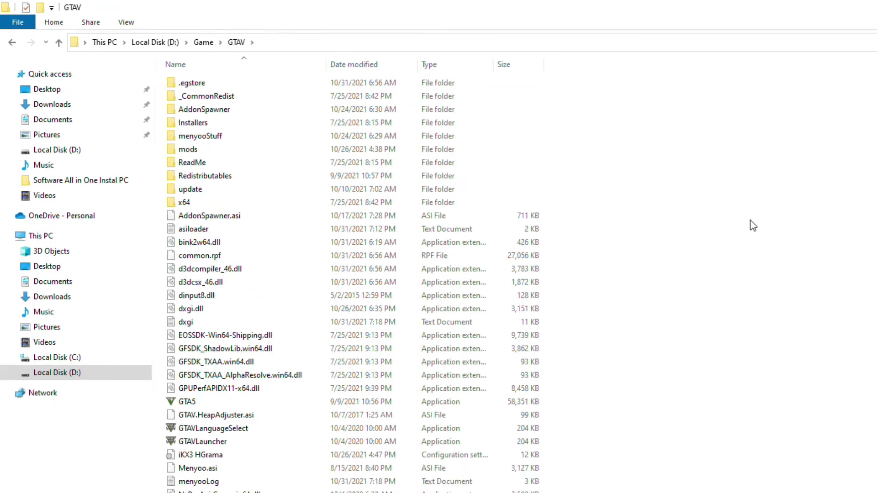
pyautogui.rightClick(777, 228)
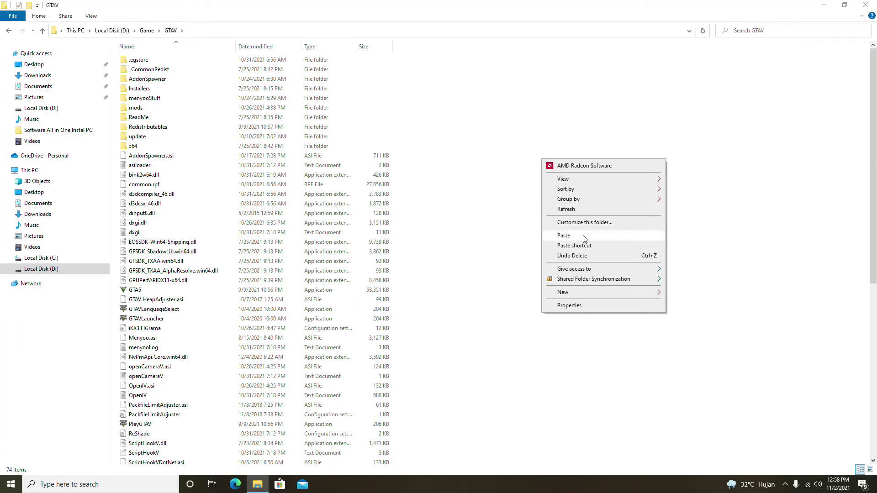
pyautogui.click(563, 236)
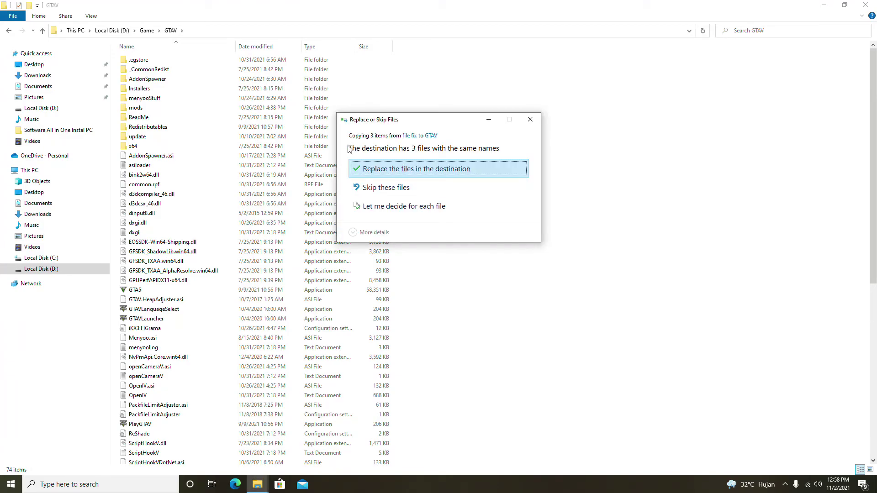
pyautogui.click(396, 168)
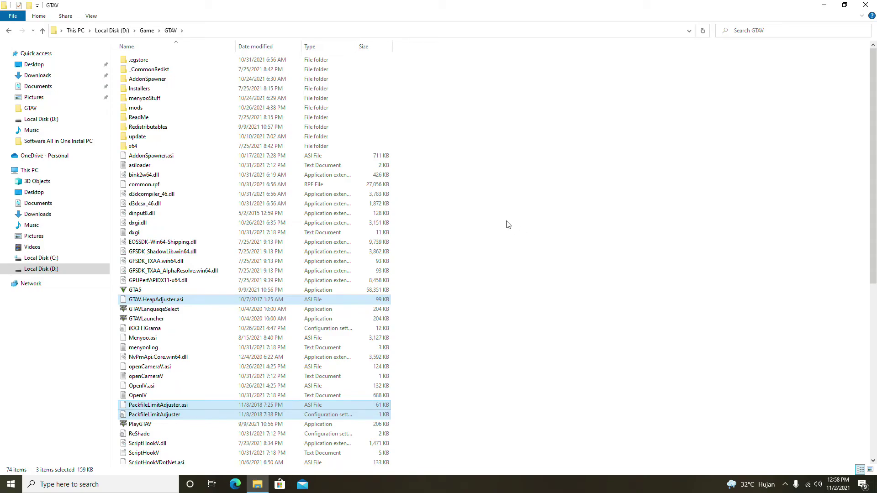
pyautogui.moveTo(544, 293); pyautogui.dragTo(464, 294)
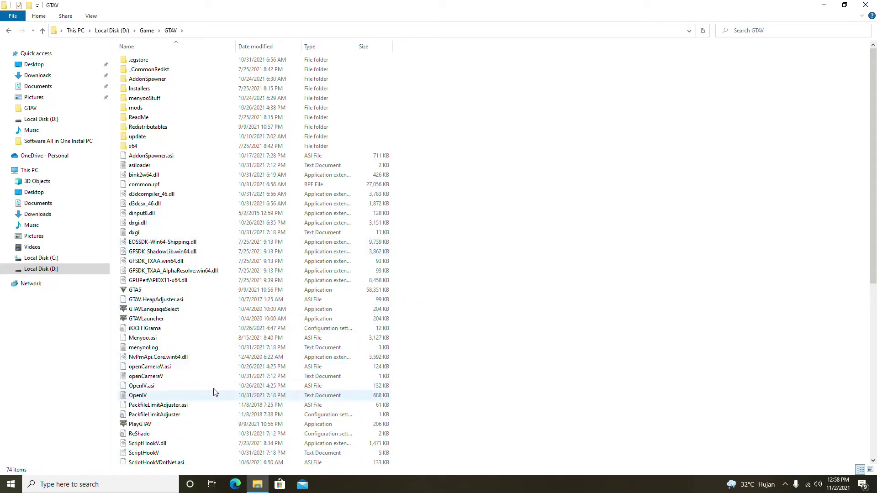
# Delete the extracted "file fix" folder from the compress folder in Downloads
pyautogui.click(46, 78)
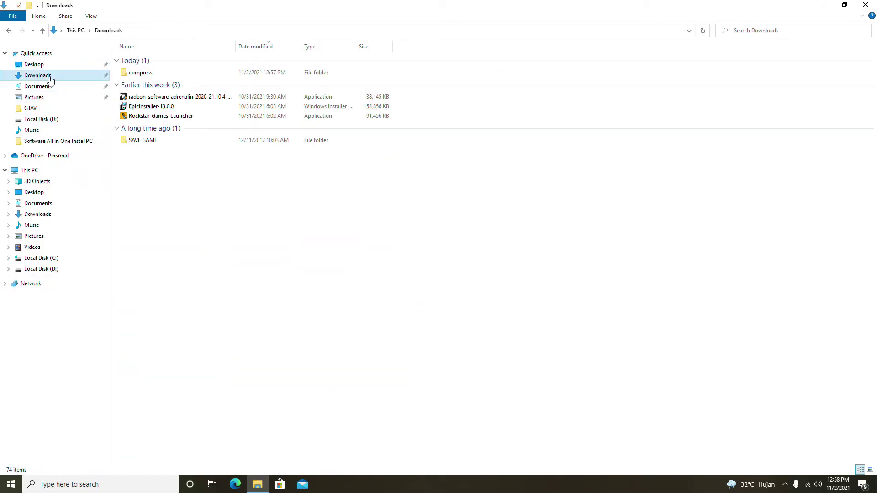
pyautogui.doubleClick(187, 75)
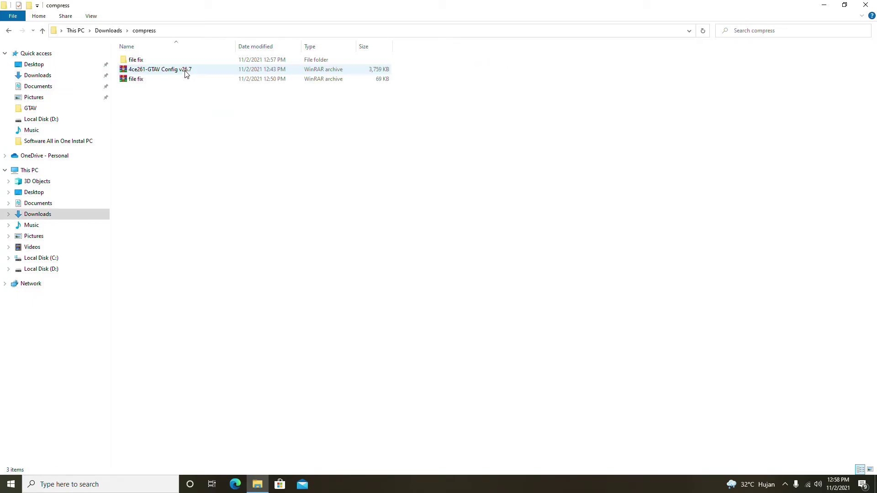
pyautogui.click(141, 62)
pyautogui.press('Delete')
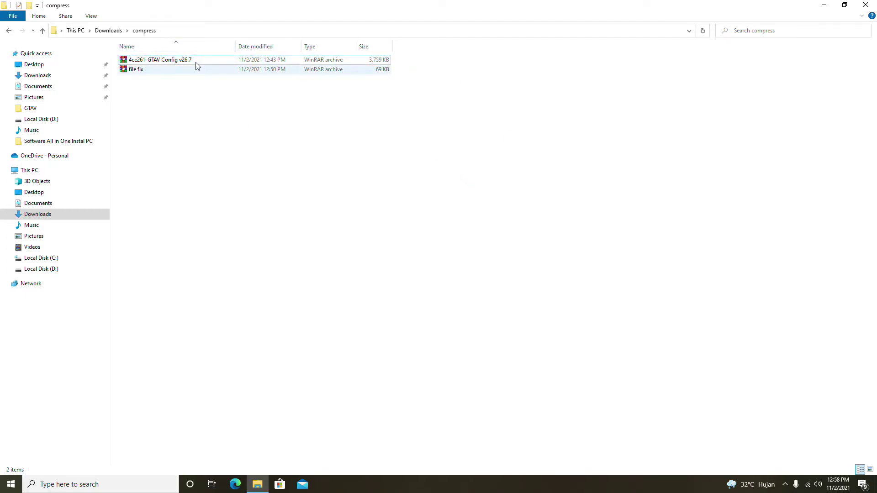
# Extract the "4ce261-GTAV Config v26.7" archive into its own folder inside the compress folder
pyautogui.moveTo(454, 58); pyautogui.dragTo(263, 60)
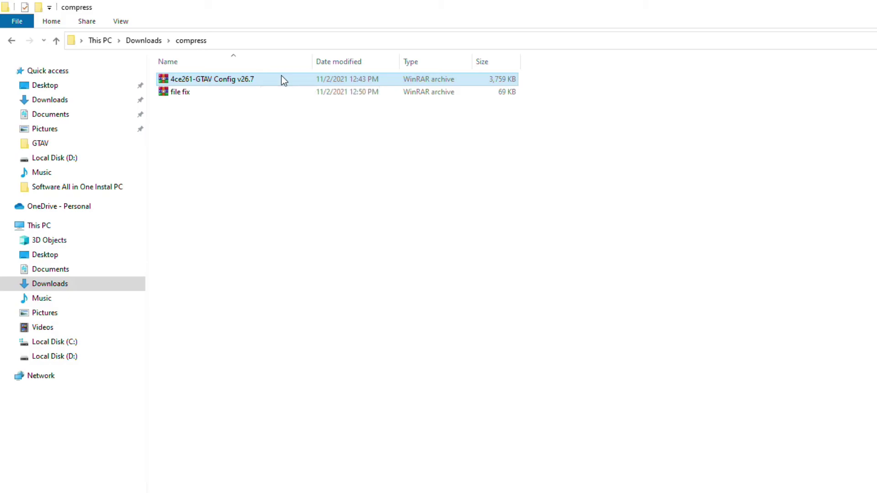
pyautogui.rightClick(262, 76)
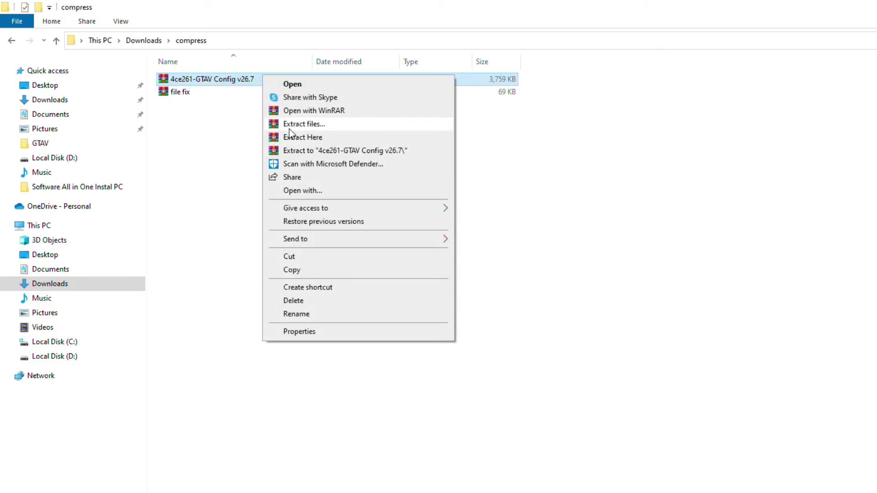
pyautogui.click(332, 123)
pyautogui.click(624, 456)
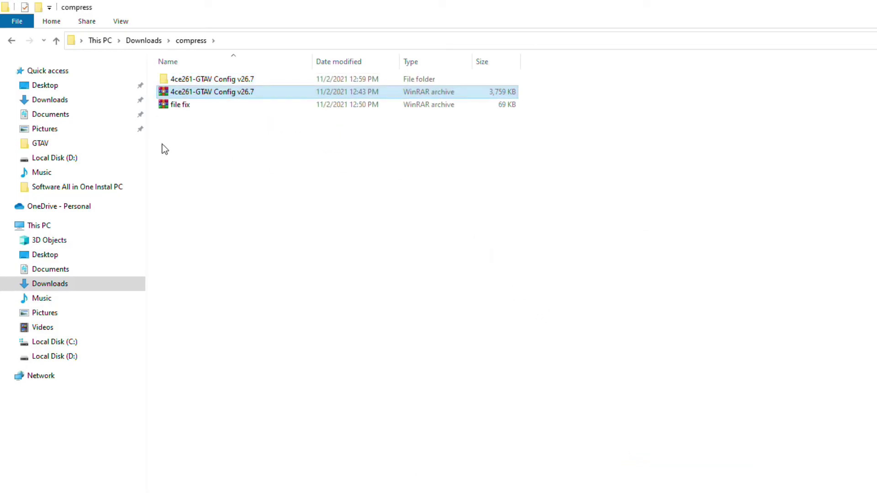
# Examine the folders in the extracted "4ce261-GTAV Config v26.7" folder, including the contents of Backup
pyautogui.doubleClick(275, 81)
pyautogui.moveTo(603, 86); pyautogui.dragTo(471, 108)
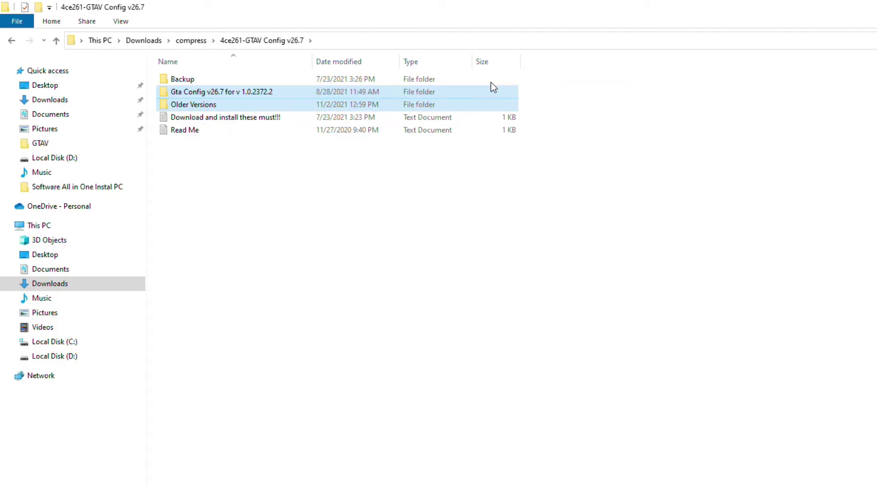
pyautogui.moveTo(566, 73); pyautogui.dragTo(452, 108)
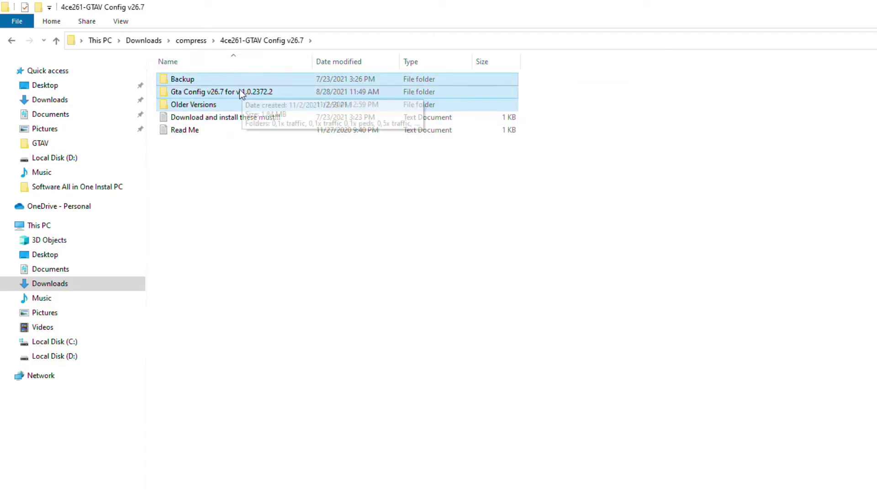
pyautogui.click(214, 93)
pyautogui.click(184, 110)
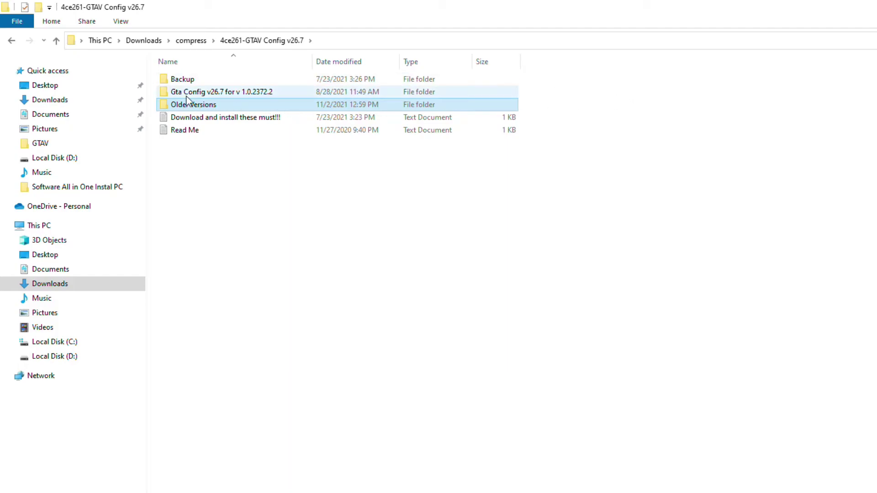
pyautogui.doubleClick(206, 79)
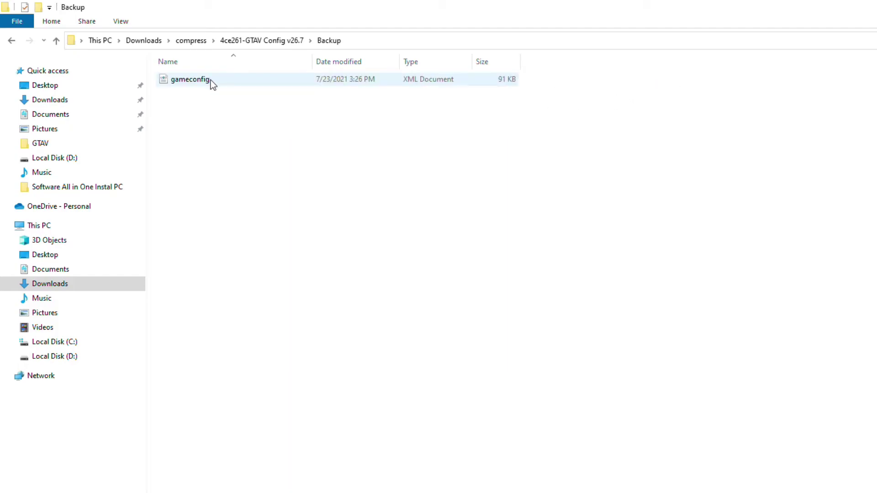
pyautogui.click(11, 40)
pyautogui.moveTo(489, 74); pyautogui.dragTo(484, 72)
pyautogui.moveTo(596, 78); pyautogui.dragTo(156, 79)
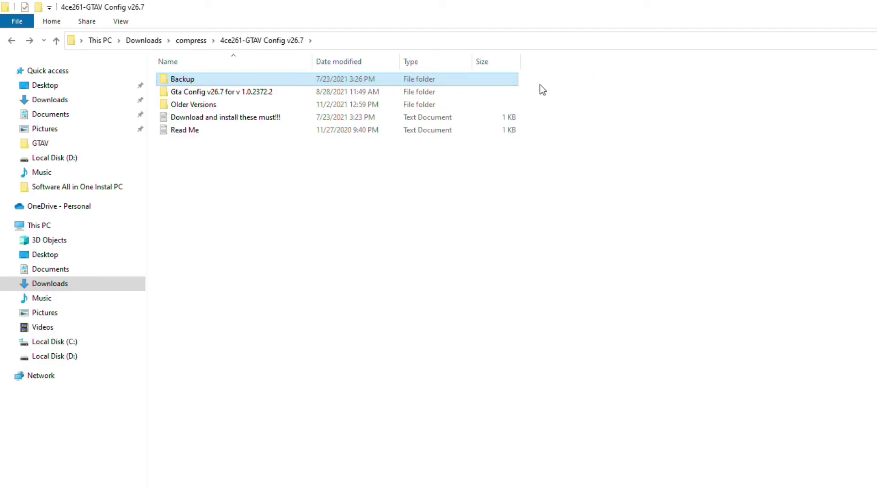
# Select the "Gta Config v26.7 for v 1.0.2372.2" folder and check the game version given in its name
pyautogui.moveTo(570, 86); pyautogui.dragTo(237, 93)
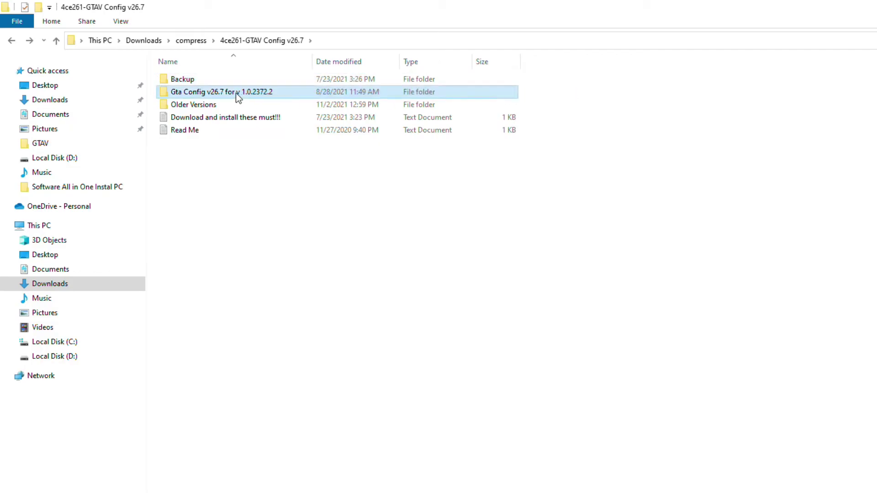
pyautogui.moveTo(222, 97)
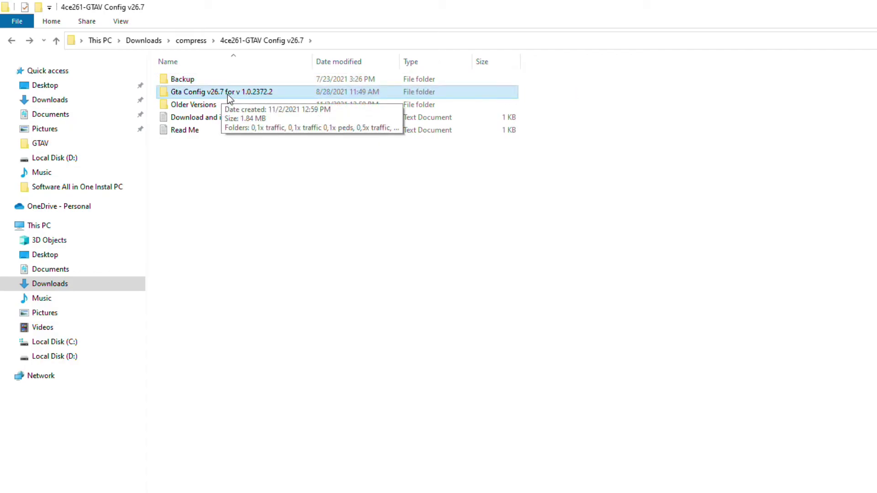
pyautogui.moveTo(595, 97); pyautogui.dragTo(498, 90)
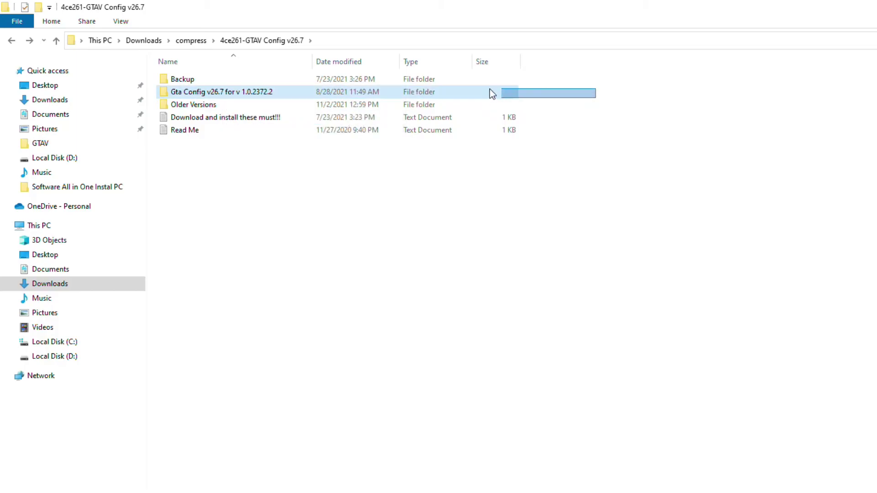
pyautogui.moveTo(394, 89); pyautogui.dragTo(396, 92)
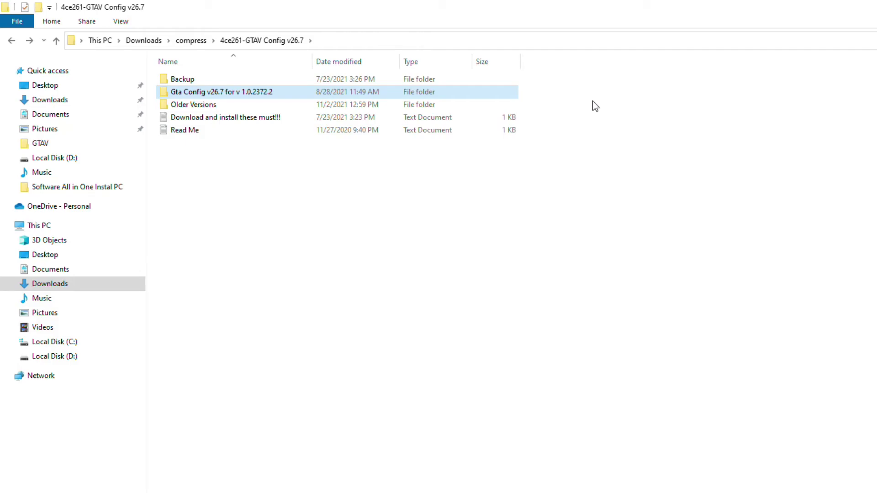
pyautogui.moveTo(569, 94); pyautogui.dragTo(516, 91)
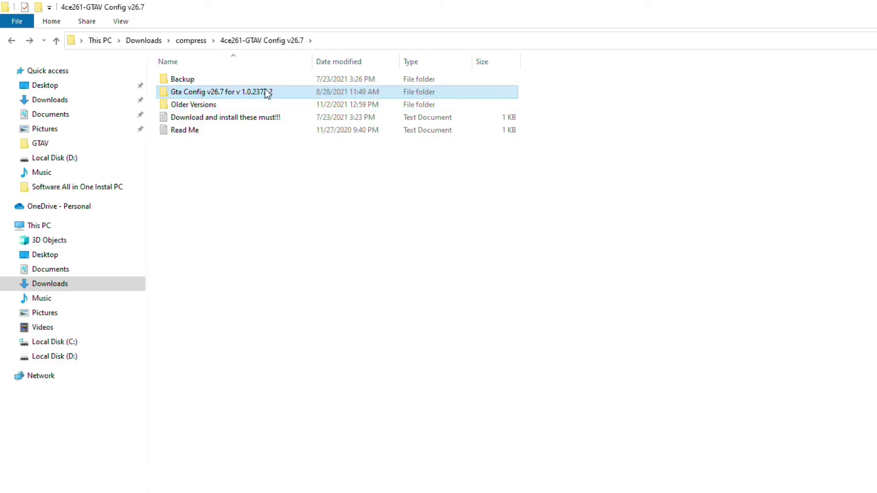
pyautogui.click(541, 94)
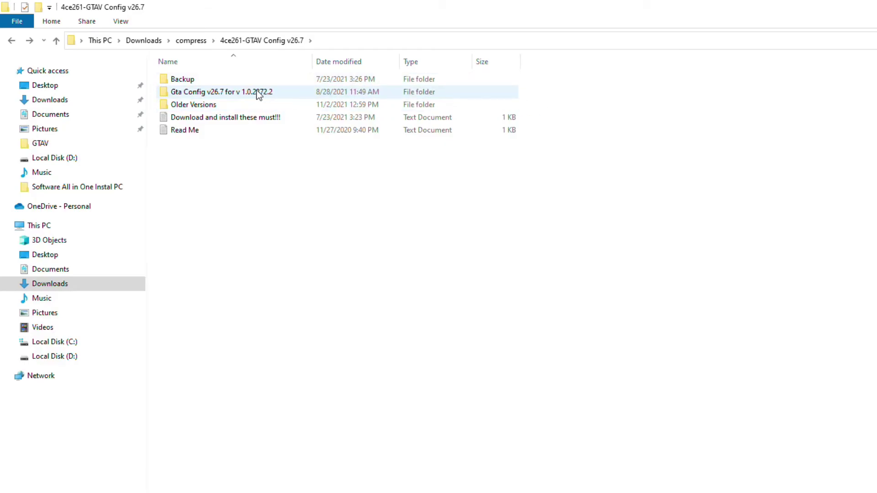
pyautogui.click(209, 94)
pyautogui.moveTo(583, 92); pyautogui.dragTo(381, 89)
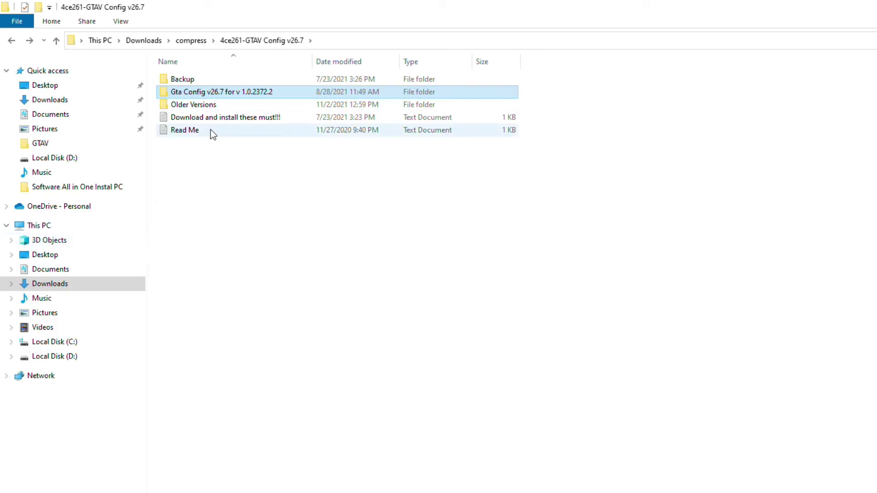
# Examine the traffic and peds variants in "Gta Config v26.7 for v 1.0.2372.2", including the contents of "2,5x traffic 2,5x peds"
pyautogui.doubleClick(219, 92)
pyautogui.moveTo(215, 413); pyautogui.dragTo(507, 26)
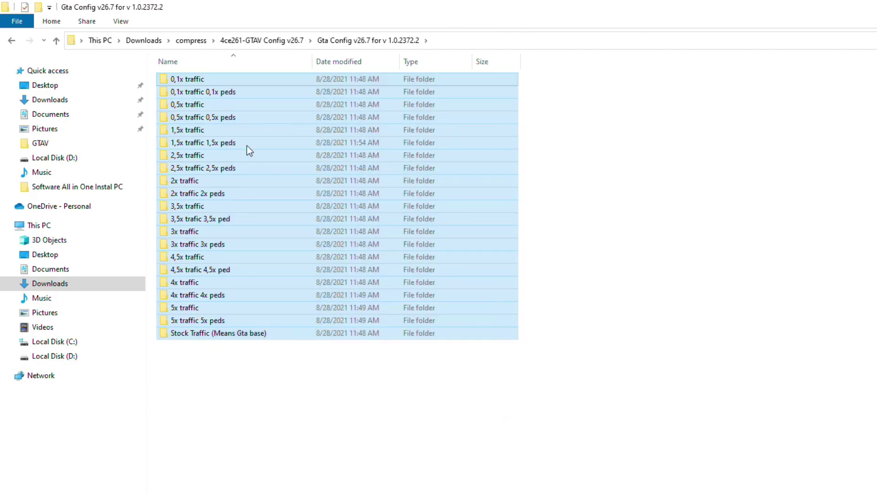
pyautogui.click(290, 446)
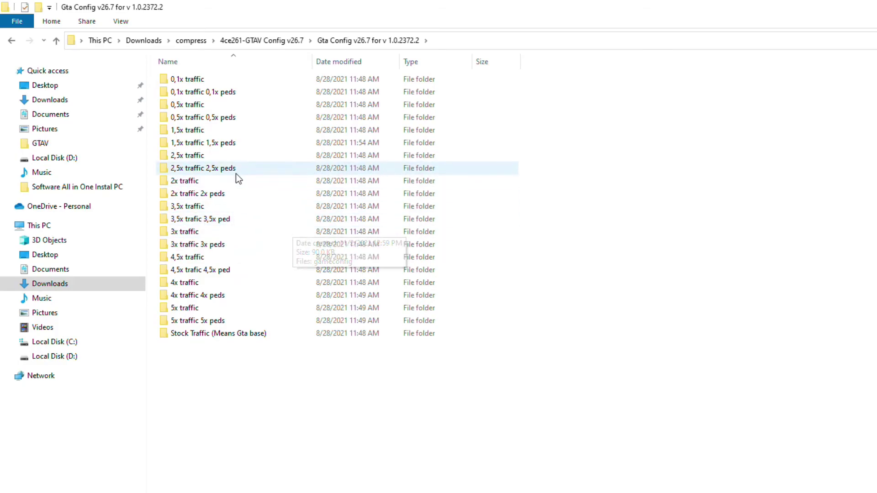
pyautogui.doubleClick(186, 173)
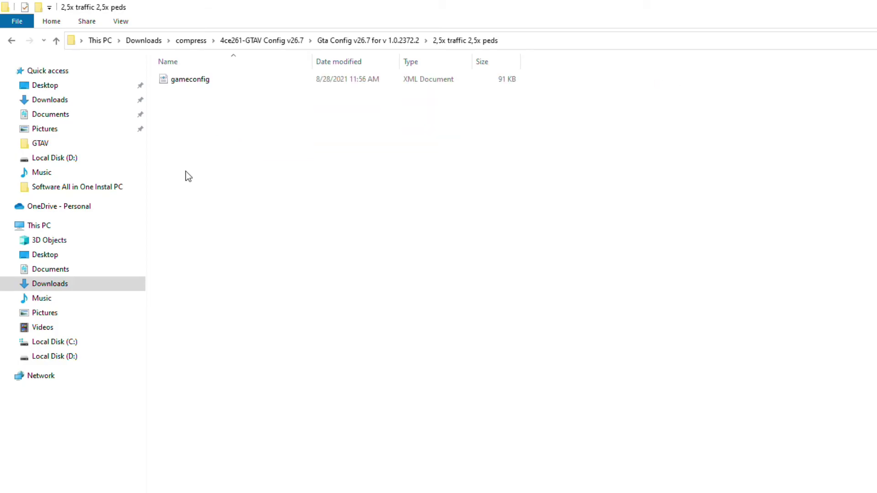
pyautogui.click(12, 40)
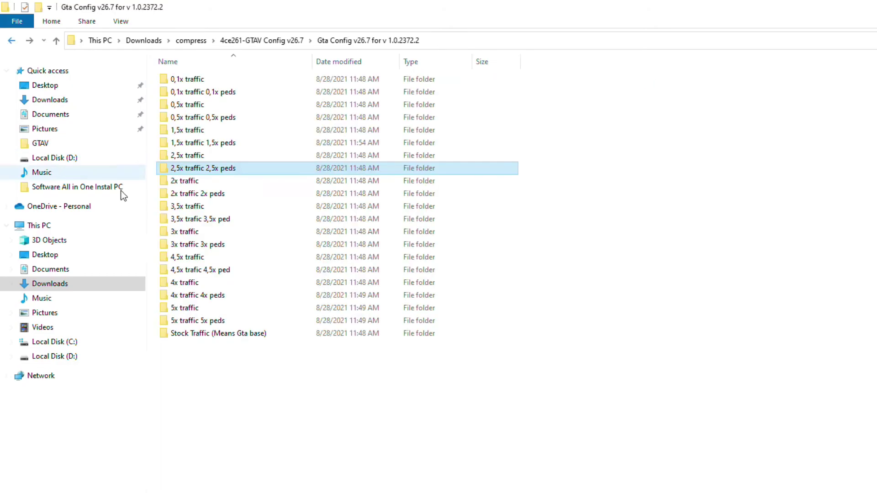
pyautogui.click(12, 40)
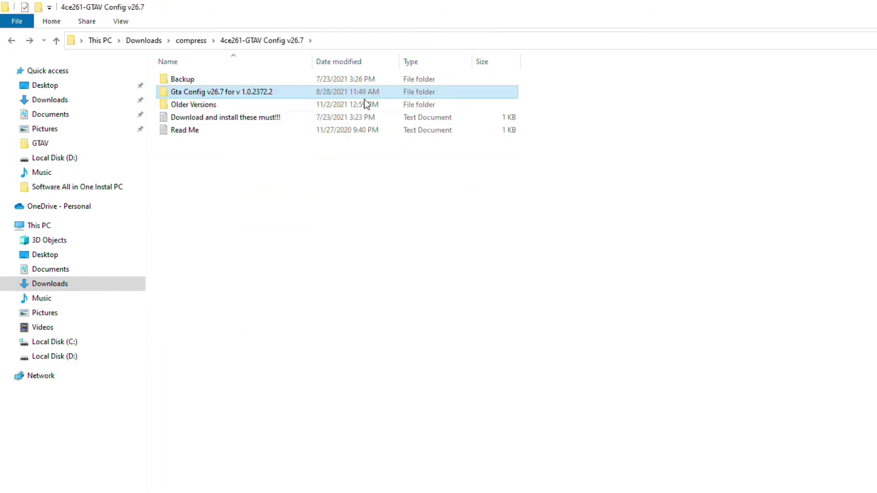
# Examine the configs for earlier game versions in the Older Versions folder, then return to the "4ce261-GTAV Config v26.7" folder
pyautogui.moveTo(642, 106); pyautogui.dragTo(449, 106)
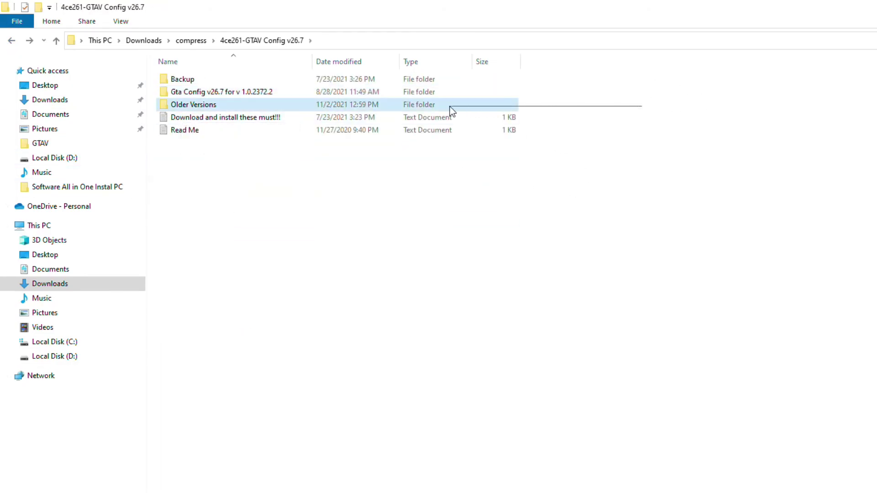
pyautogui.moveTo(599, 106); pyautogui.dragTo(410, 105)
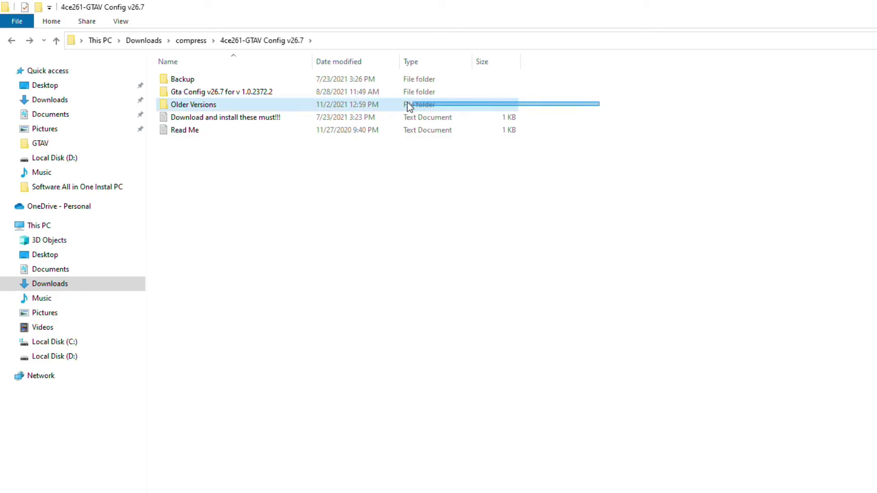
pyautogui.moveTo(338, 105); pyautogui.dragTo(294, 106)
pyautogui.moveTo(190, 106); pyautogui.dragTo(231, 102)
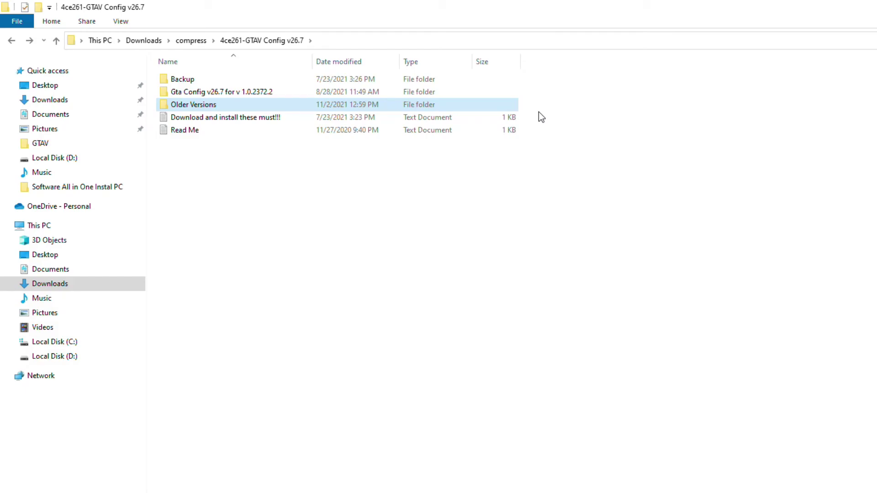
pyautogui.moveTo(566, 101); pyautogui.dragTo(495, 105)
pyautogui.moveTo(563, 105); pyautogui.dragTo(492, 107)
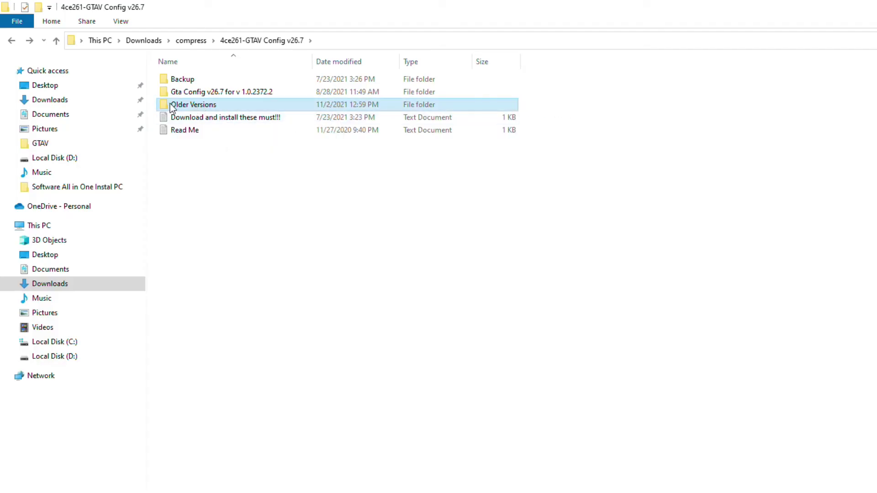
pyautogui.doubleClick(193, 108)
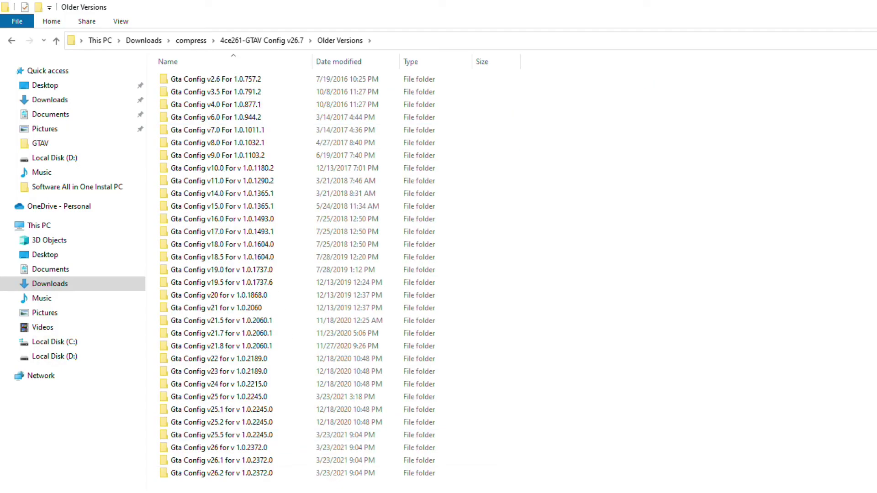
pyautogui.moveTo(328, 483)
pyautogui.mouseDown()
pyautogui.moveTo(333, 59)
pyautogui.moveTo(331, 491)
pyautogui.mouseUp()
pyautogui.moveTo(277, 488); pyautogui.dragTo(308, 64)
pyautogui.click(308, 65)
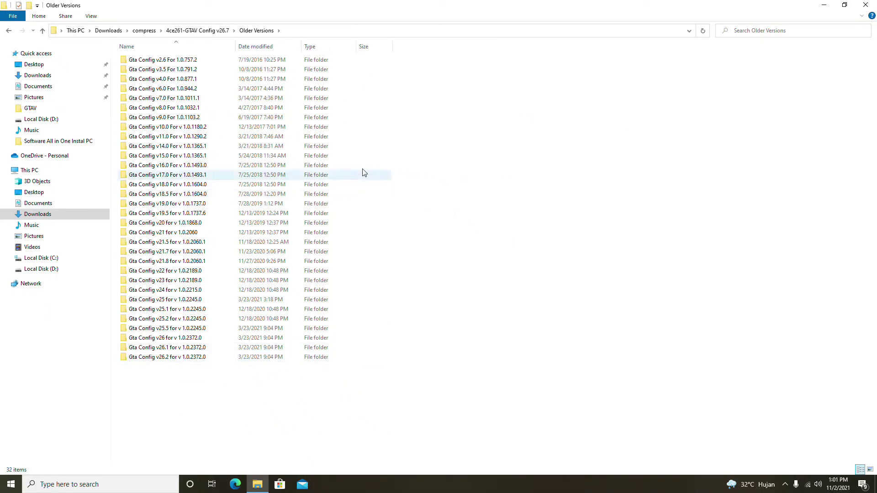
pyautogui.click(10, 30)
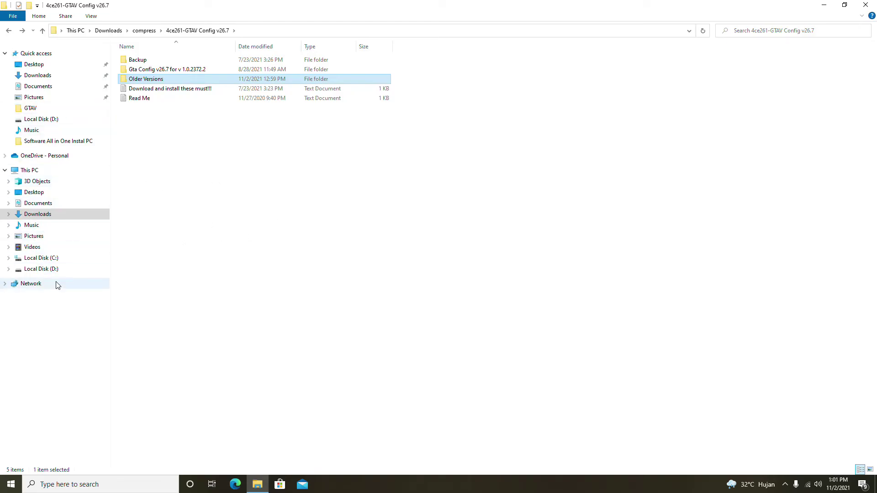
# Open the GTAV folder under Game on Local Disk (D:) and select the GTA5 application
pyautogui.click(48, 270)
pyautogui.doubleClick(151, 60)
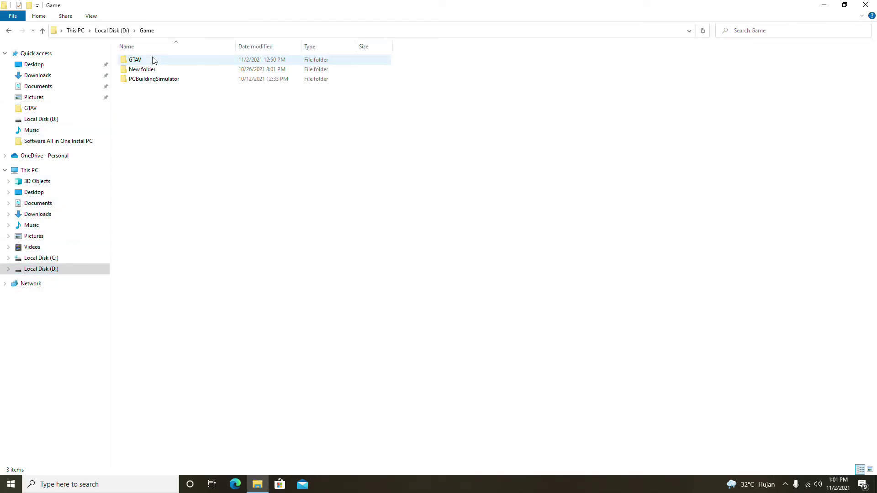
pyautogui.doubleClick(153, 59)
pyautogui.scroll(-6, 525, 205)
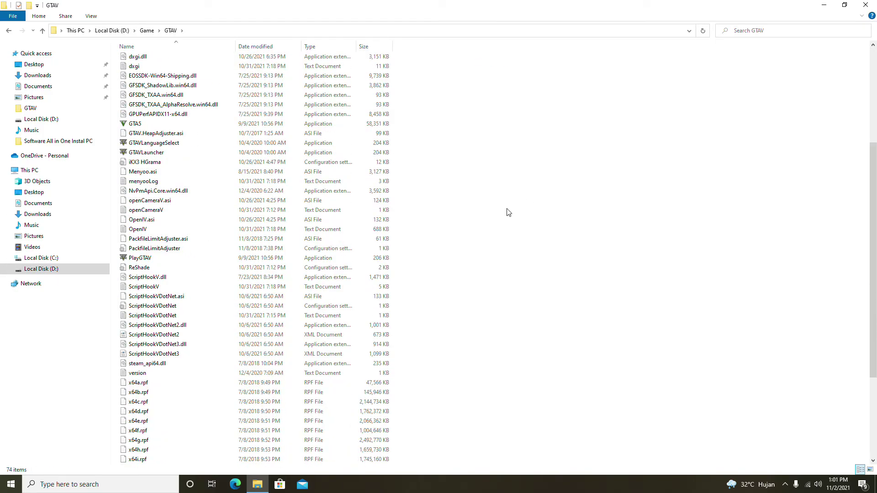
pyautogui.scroll(2, 320, 165)
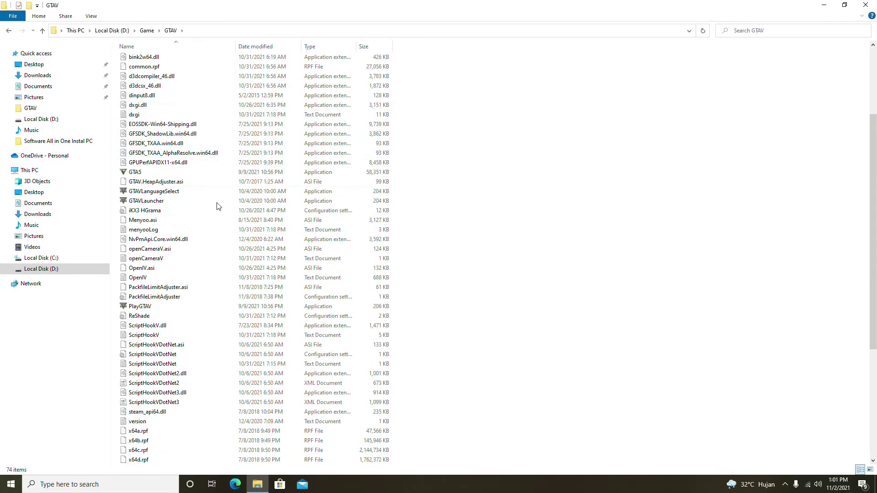
pyautogui.click(143, 176)
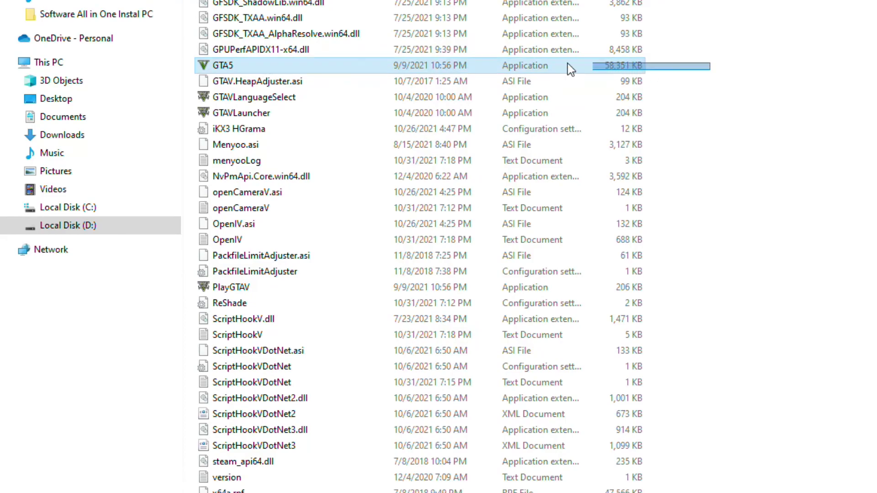
# Check the file version in the details of the GTA5 application's properties
pyautogui.moveTo(236, 69)
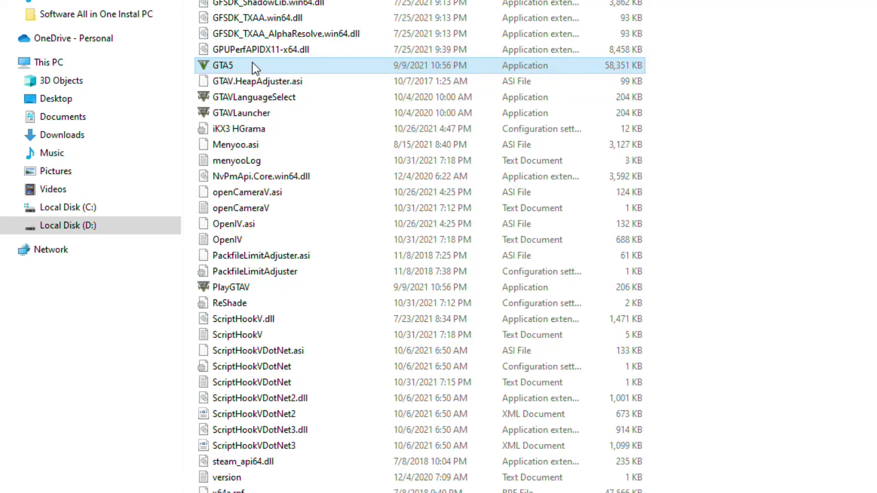
pyautogui.rightClick(252, 63)
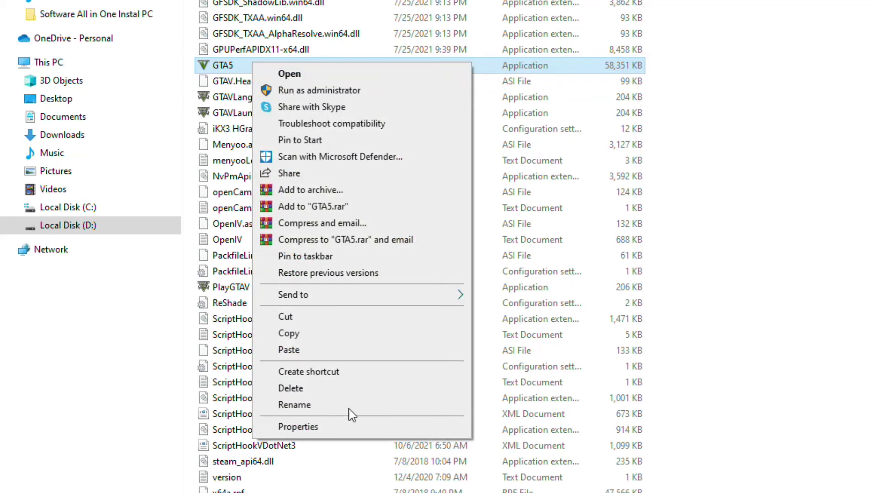
pyautogui.click(347, 428)
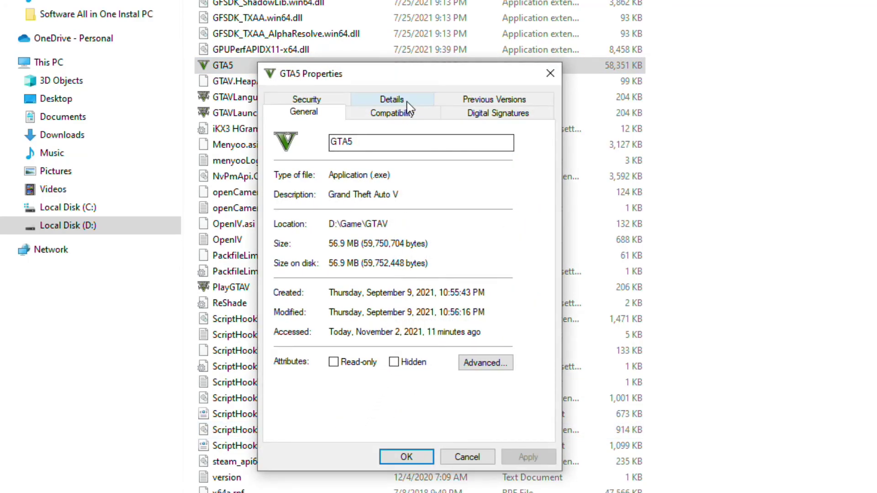
pyautogui.click(386, 100)
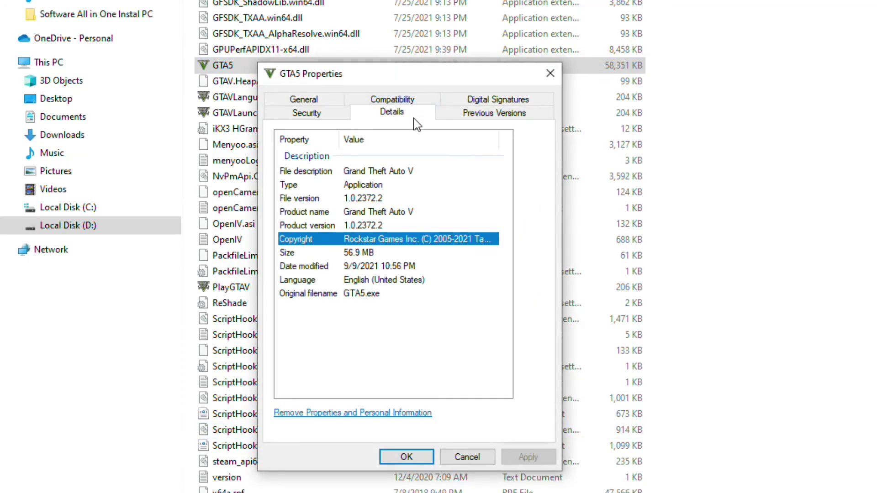
pyautogui.click(368, 199)
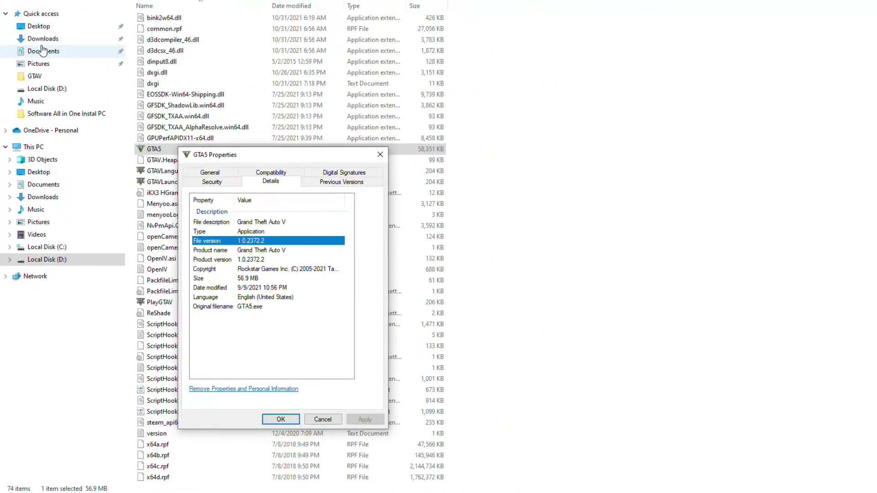
# Reopen "4ce261-GTAV Config v26.7" in Downloads and place the GTA5 properties clear of the config folder names to compare versions
pyautogui.click(44, 75)
pyautogui.doubleClick(153, 70)
pyautogui.doubleClick(193, 61)
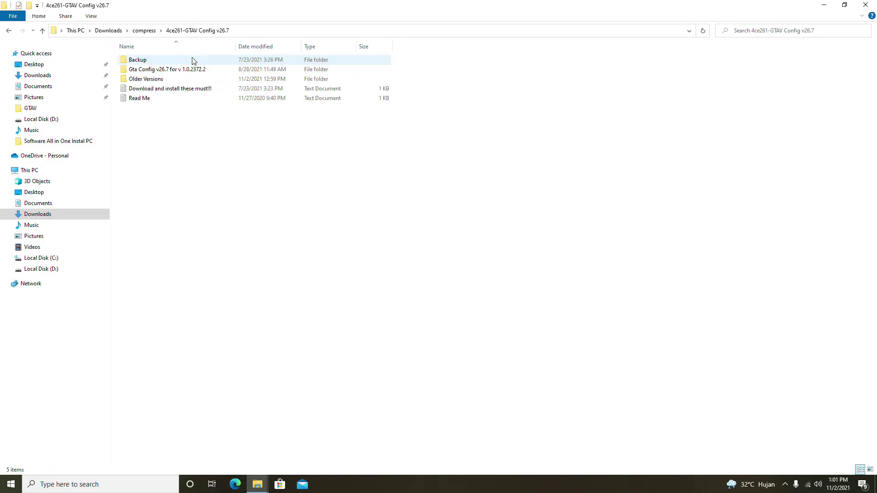
pyautogui.moveTo(260, 486)
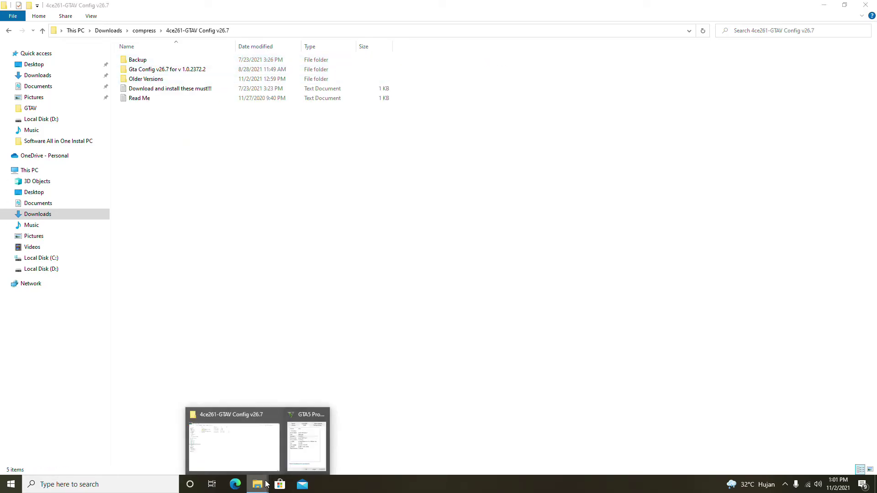
pyautogui.click(304, 441)
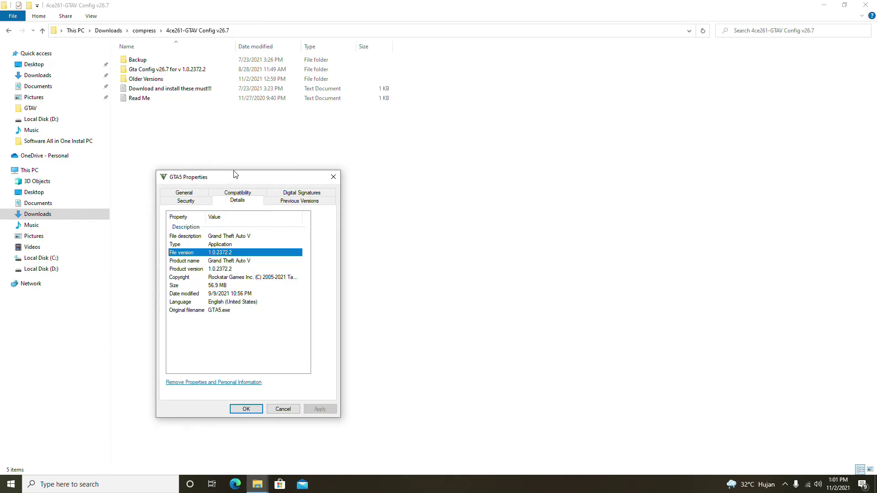
pyautogui.moveTo(232, 176); pyautogui.dragTo(314, 132)
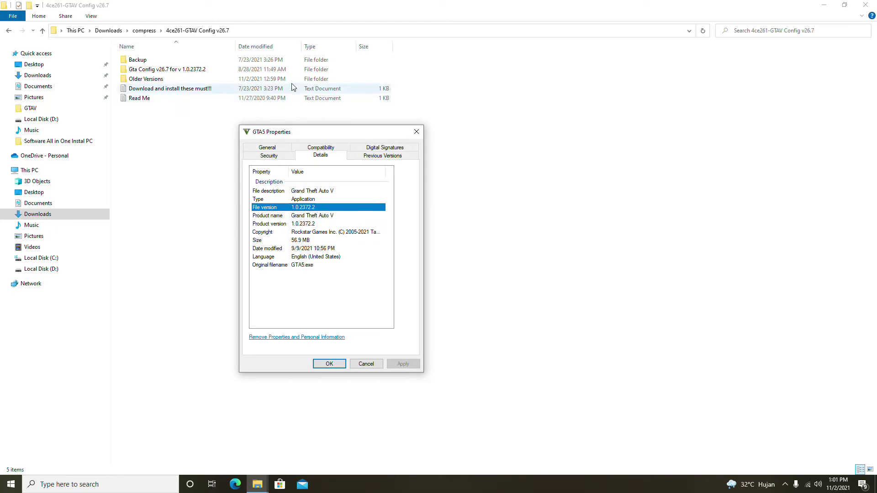
# View the contents of "Gta Config v26.7 for v 1.0.2372.2", then return to its parent folder with the GTA5 properties in front
pyautogui.doubleClick(217, 74)
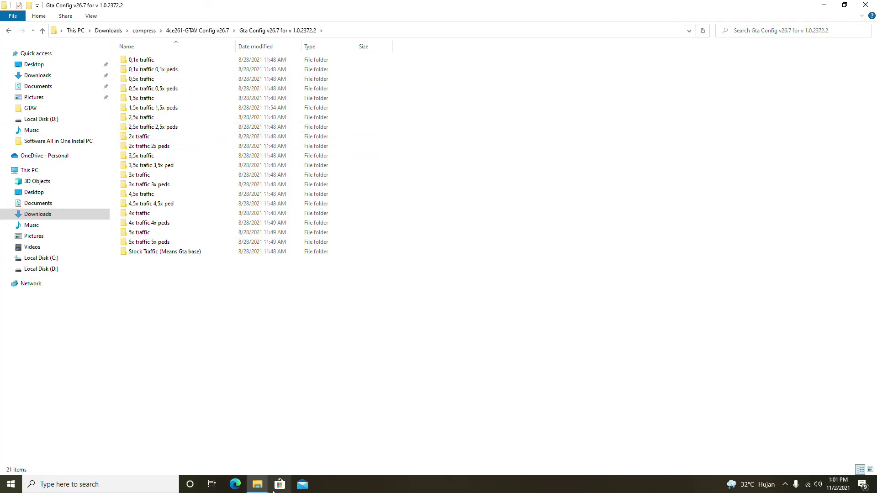
pyautogui.click(9, 30)
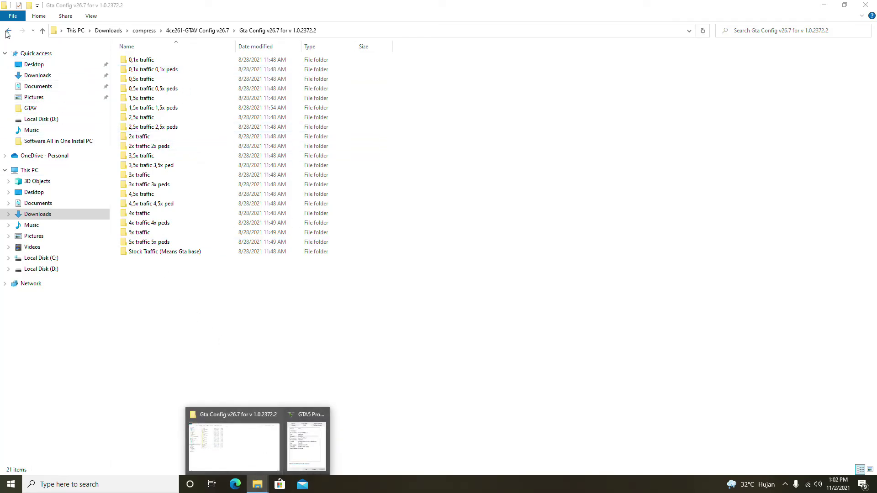
pyautogui.moveTo(257, 484)
pyautogui.click(259, 450)
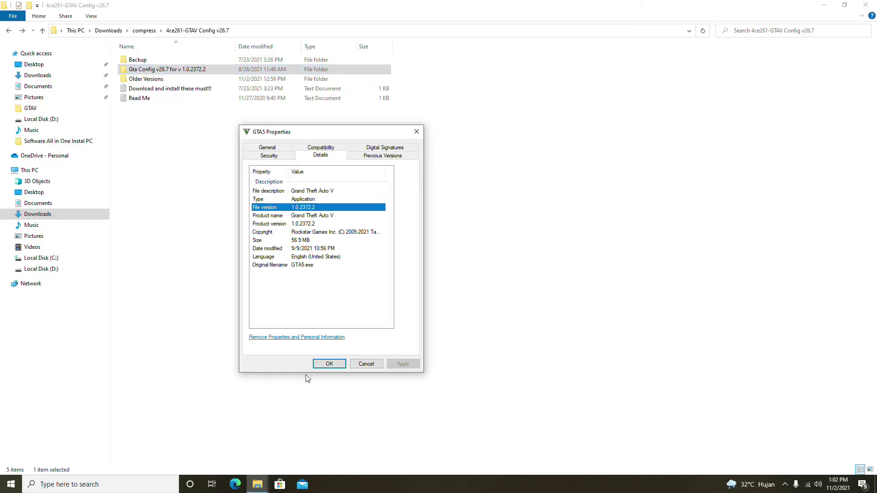
# Open the "2,5x traffic 2,5x peds" folder inside "Gta Config v26.7 for v 1.0.2372.2"
pyautogui.click(143, 81)
pyautogui.moveTo(385, 131); pyautogui.dragTo(484, 104)
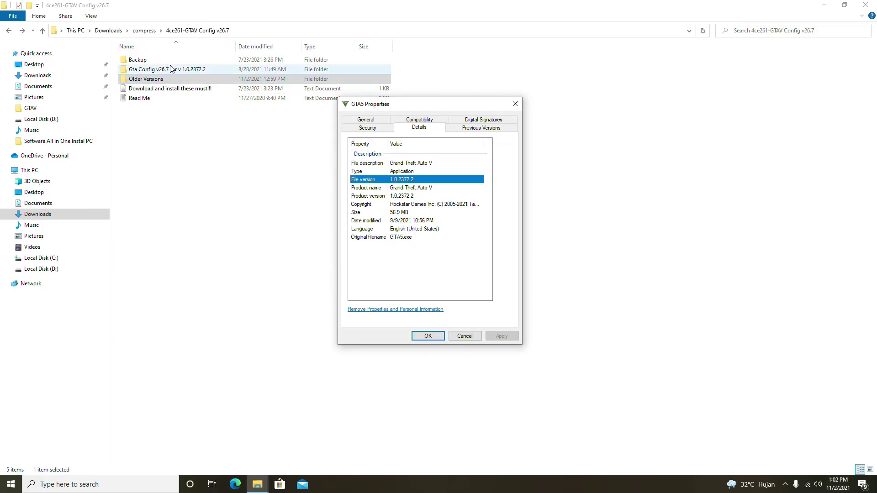
pyautogui.doubleClick(201, 71)
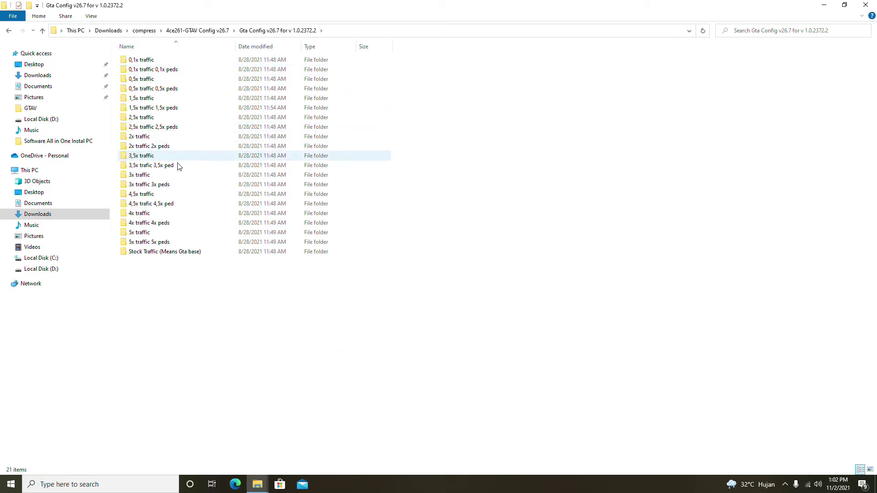
pyautogui.moveTo(201, 307); pyautogui.dragTo(184, 52)
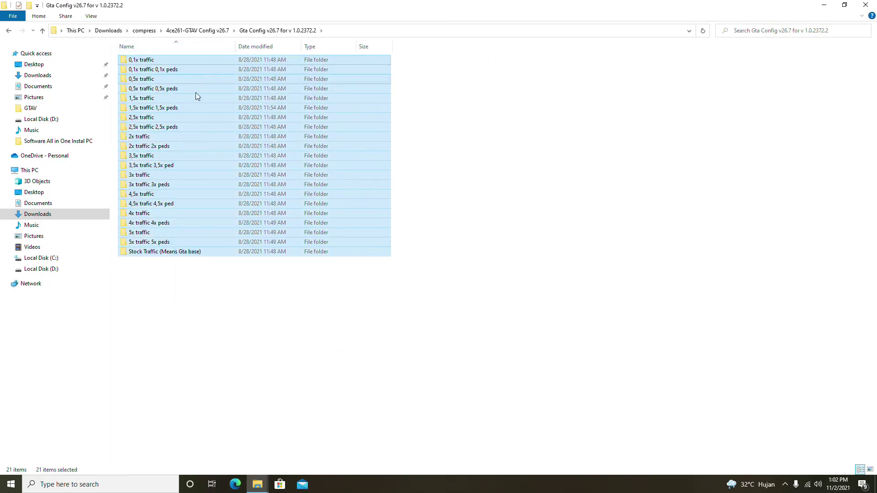
pyautogui.doubleClick(157, 128)
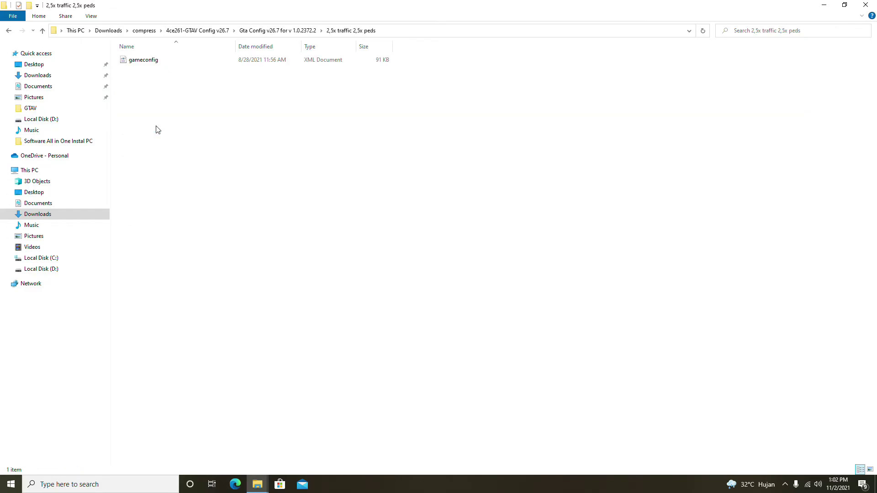
# Dock the folder containing gameconfig to the right half of the desktop and close the GTA5 properties
pyautogui.click(853, 8)
pyautogui.moveTo(480, 69); pyautogui.dragTo(875, 185)
pyautogui.click(410, 103)
pyautogui.click(514, 104)
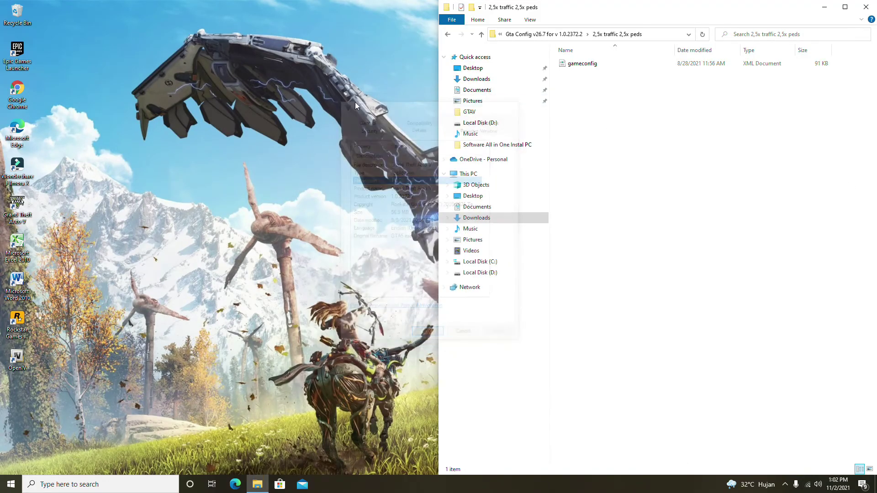
# Launch OpenIV for the Windows version of Grand Theft Auto V and dock it beside the gameconfig folder
pyautogui.click(25, 366)
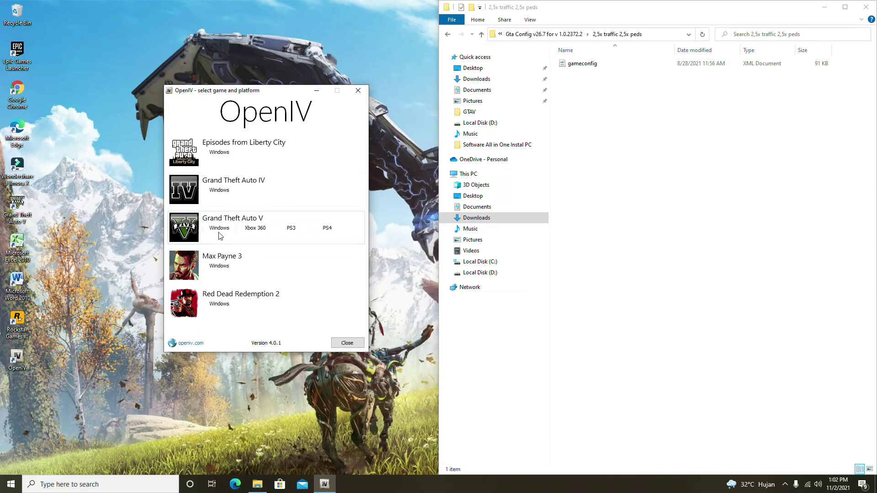
pyautogui.click(219, 232)
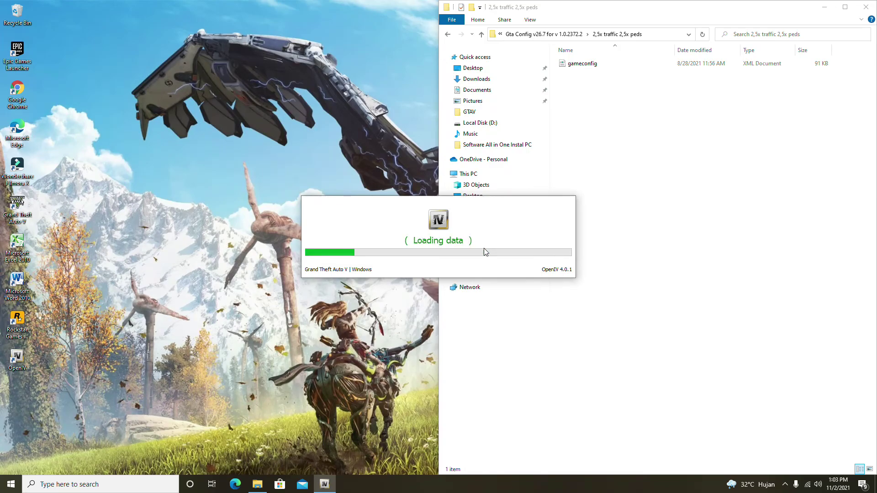
pyautogui.moveTo(504, 87); pyautogui.dragTo(0, 209)
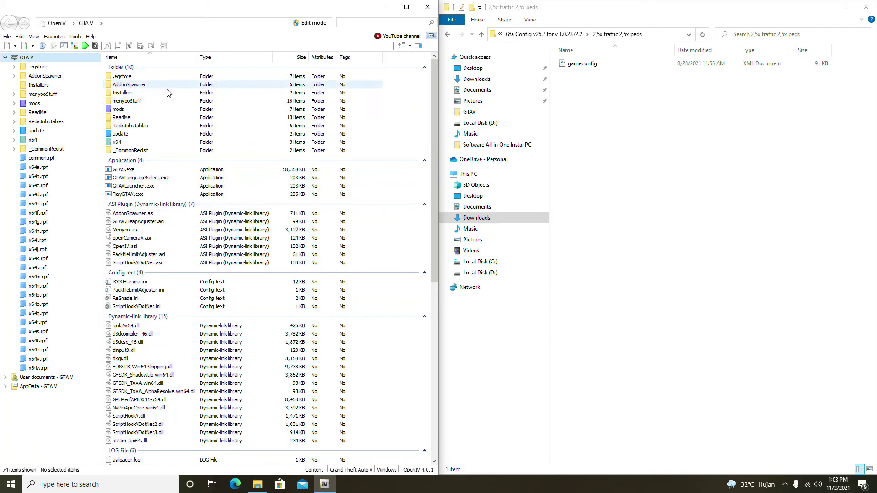
# Go to mods > update > update.rpf > common > data in OpenIV and enable Edit mode, accepting the automatic-save warning
pyautogui.doubleClick(119, 110)
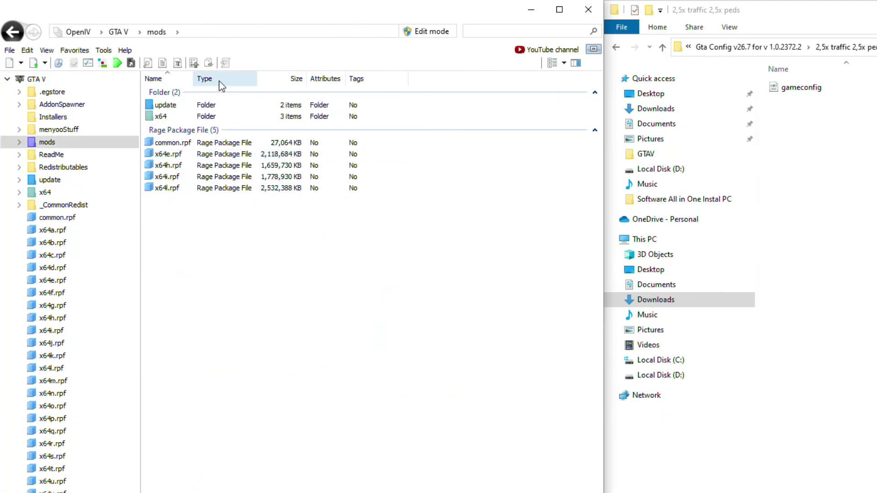
pyautogui.doubleClick(177, 104)
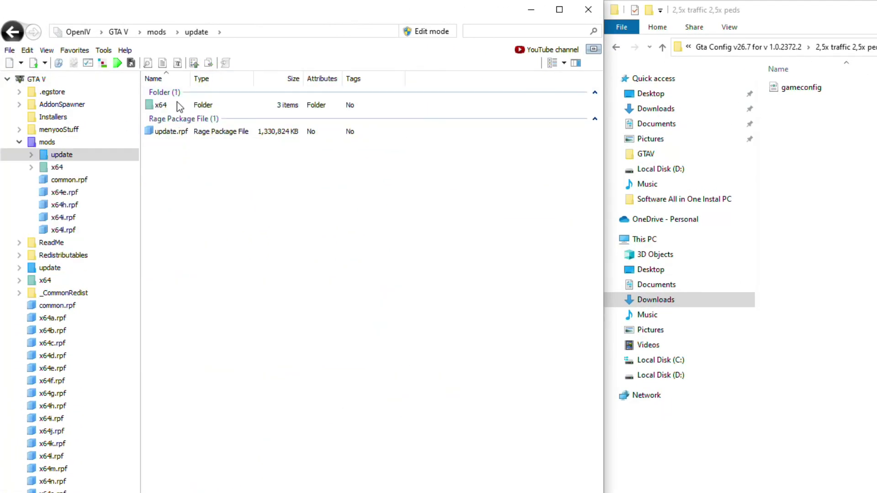
pyautogui.doubleClick(193, 132)
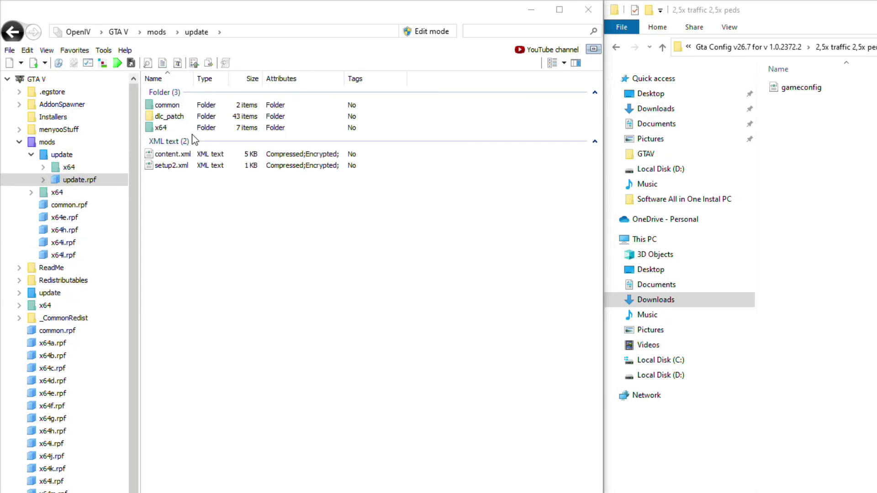
pyautogui.click(496, 228)
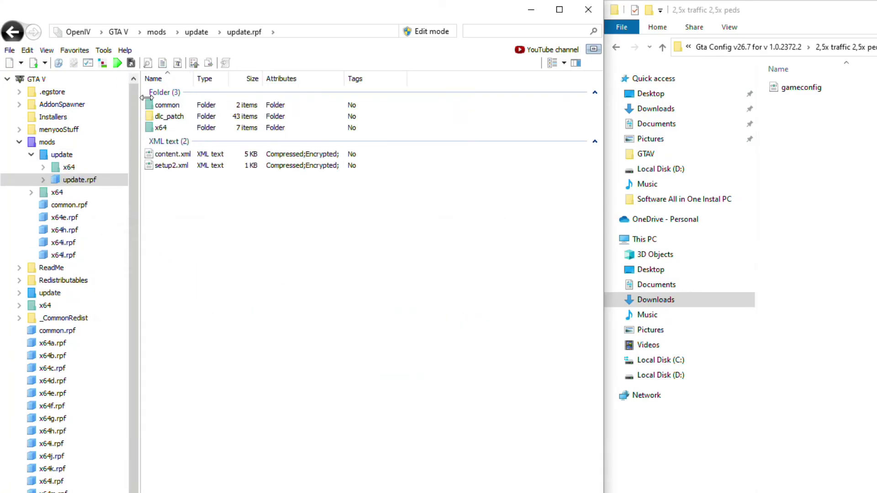
pyautogui.click(190, 107)
pyautogui.doubleClick(191, 107)
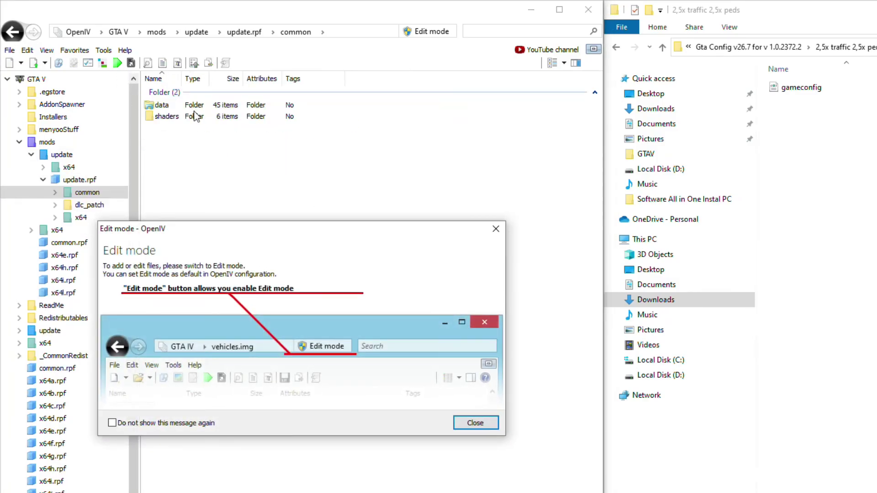
pyautogui.click(495, 228)
pyautogui.doubleClick(192, 108)
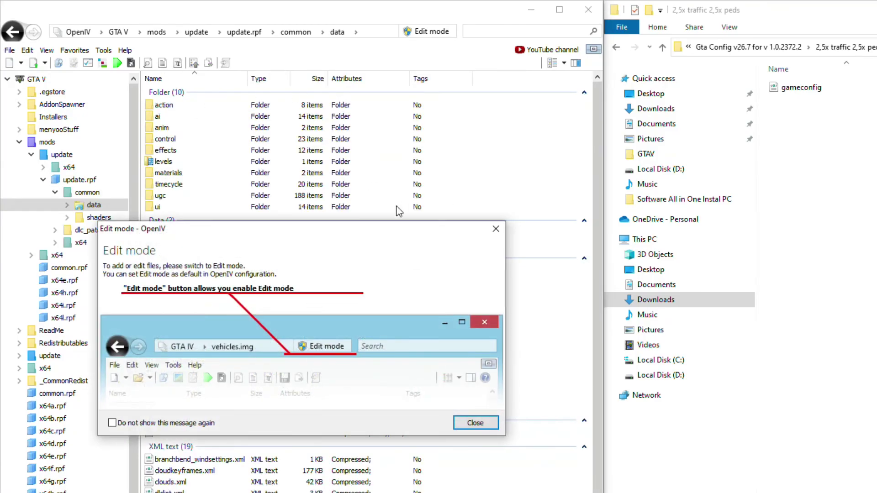
pyautogui.click(496, 229)
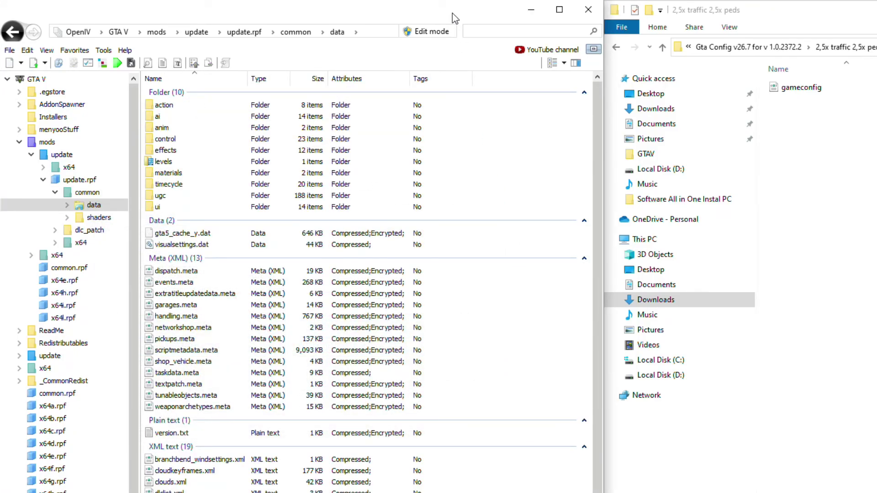
pyautogui.click(448, 33)
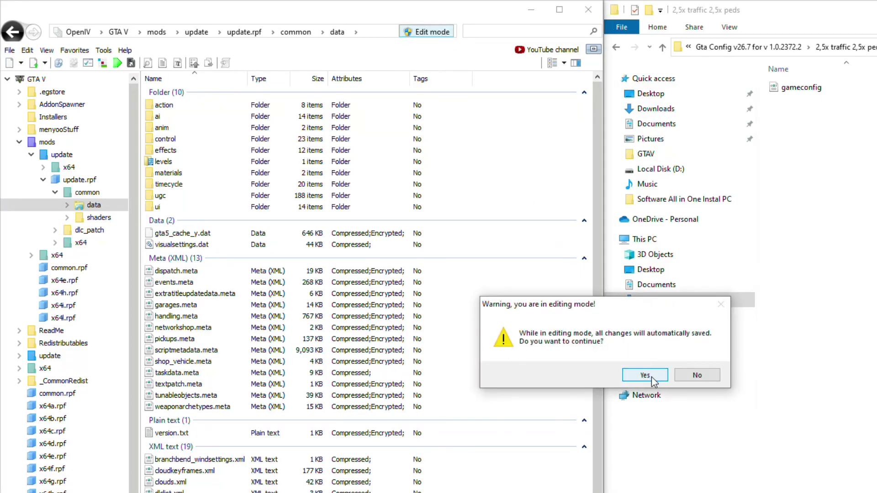
pyautogui.click(652, 378)
# Copy gameconfig from "2,5x traffic 2,5x peds" into the open data folder of update.rpf, and close OpenIV
pyautogui.click(822, 87)
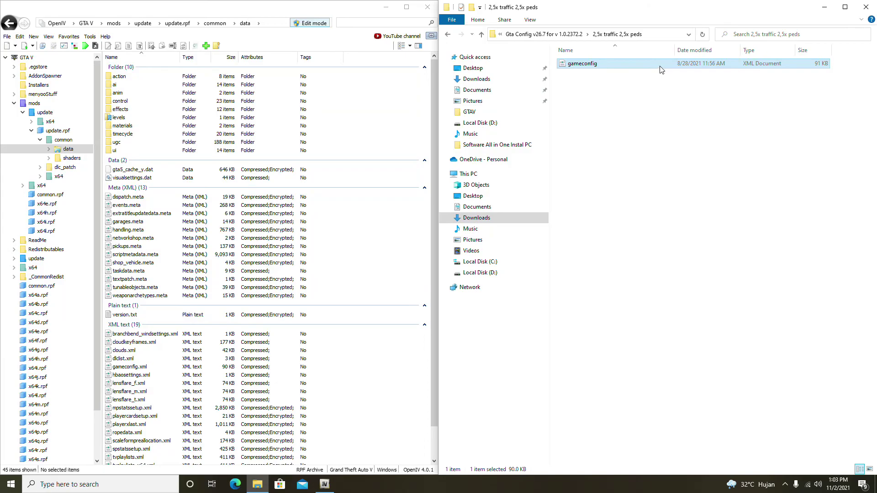
pyautogui.moveTo(657, 69); pyautogui.dragTo(338, 387)
pyautogui.moveTo(158, 366); pyautogui.dragTo(119, 369)
pyautogui.moveTo(304, 376); pyautogui.dragTo(312, 457)
pyautogui.click(428, 7)
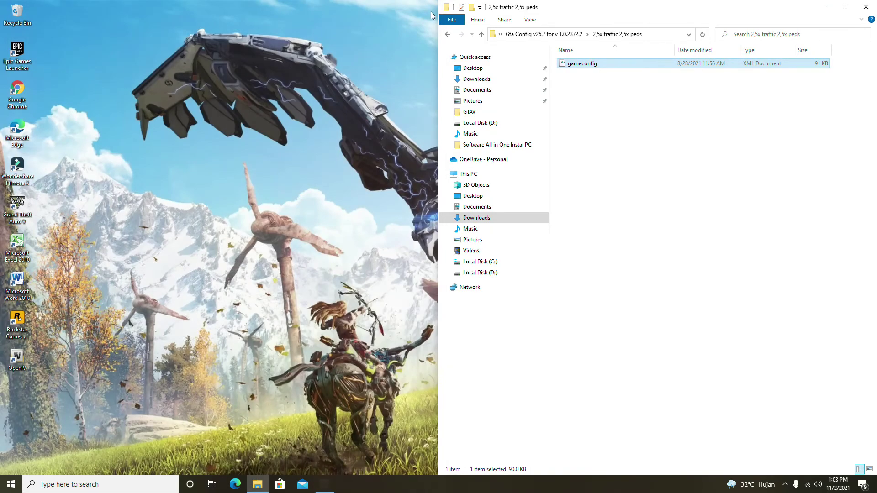
pyautogui.moveTo(791, 9); pyautogui.dragTo(609, 108)
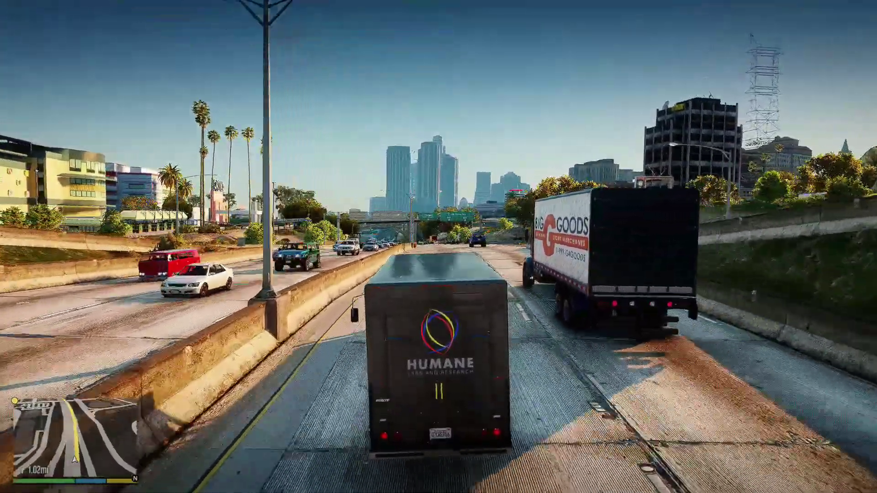
pyautogui.press('Escape')
pyautogui.press('Escape')
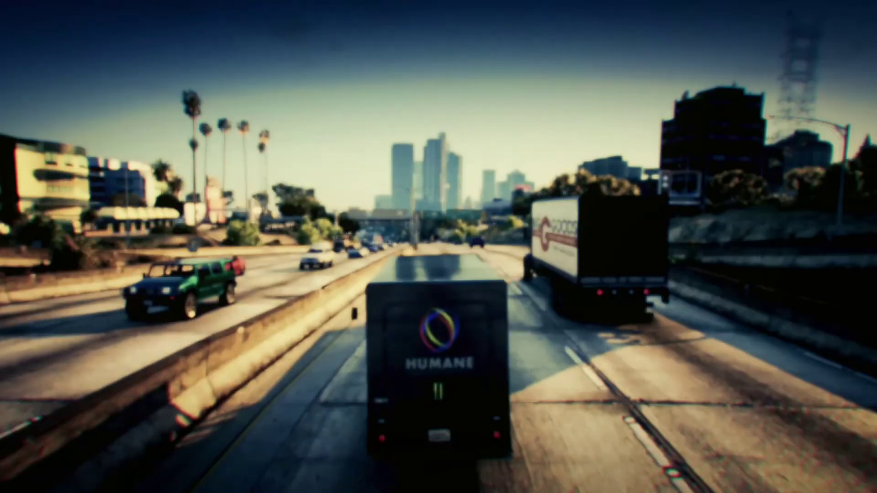